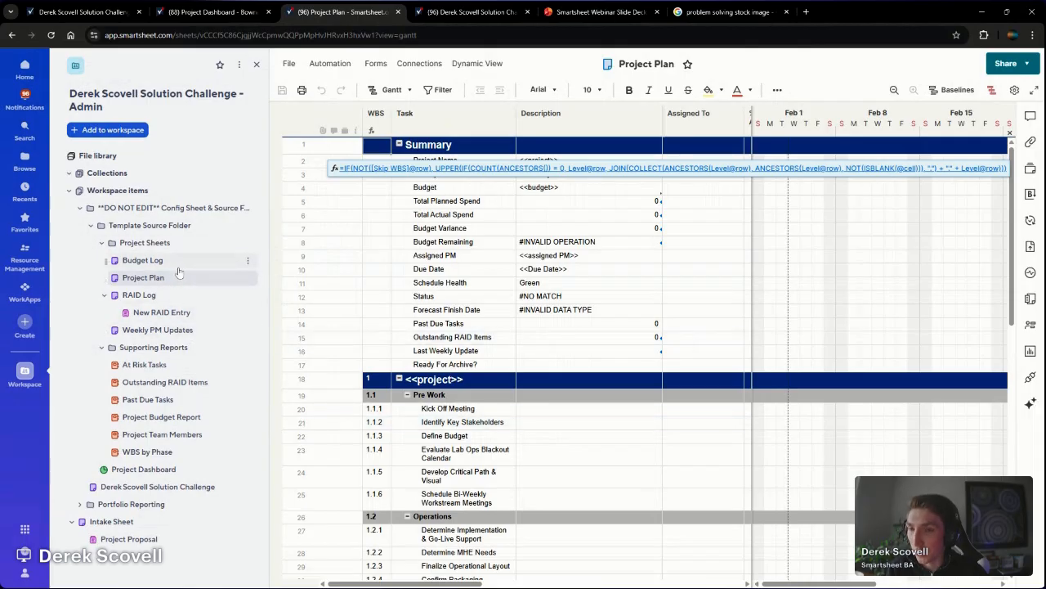
- Examine the template's Project Plan and Project Dashboard, and open the Intake Sheet
{"action": "scroll", "coordinate": [542, 341], "scroll_direction": "down", "scroll_amount": 3}
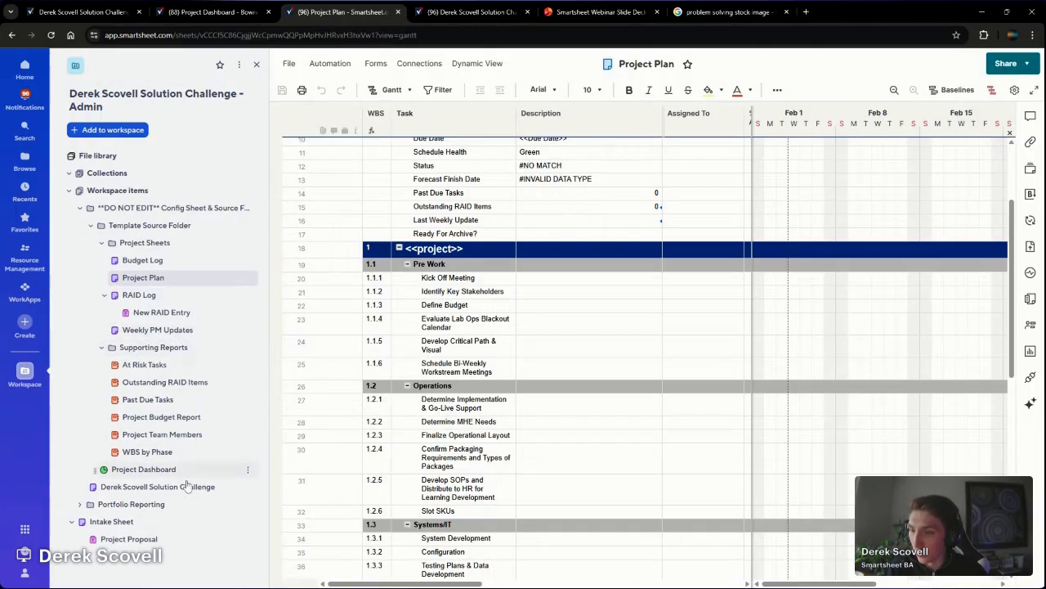
{"action": "left_click", "coordinate": [163, 473]}
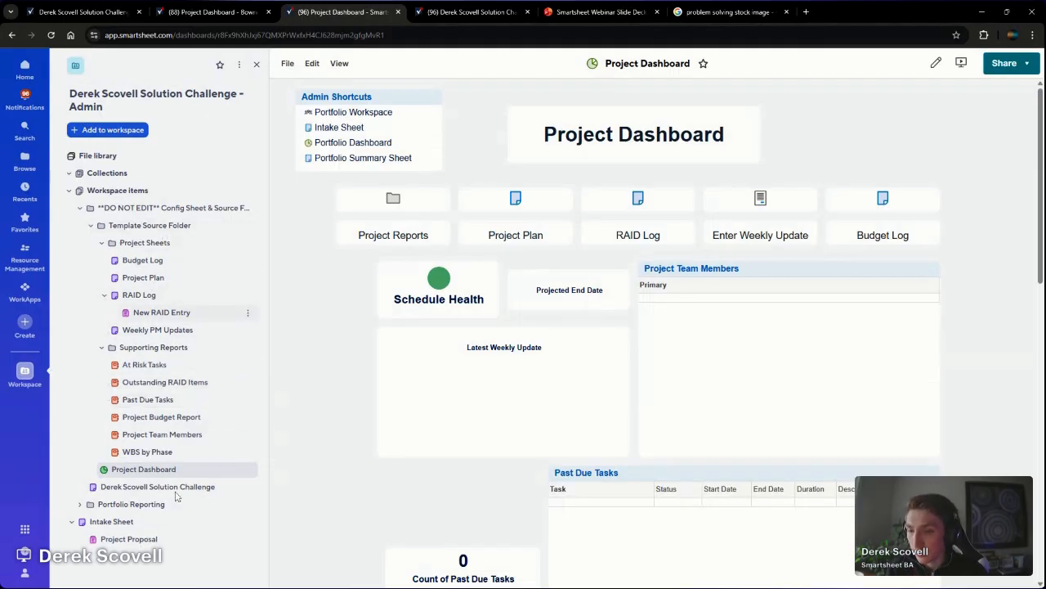
{"action": "left_click", "coordinate": [136, 526]}
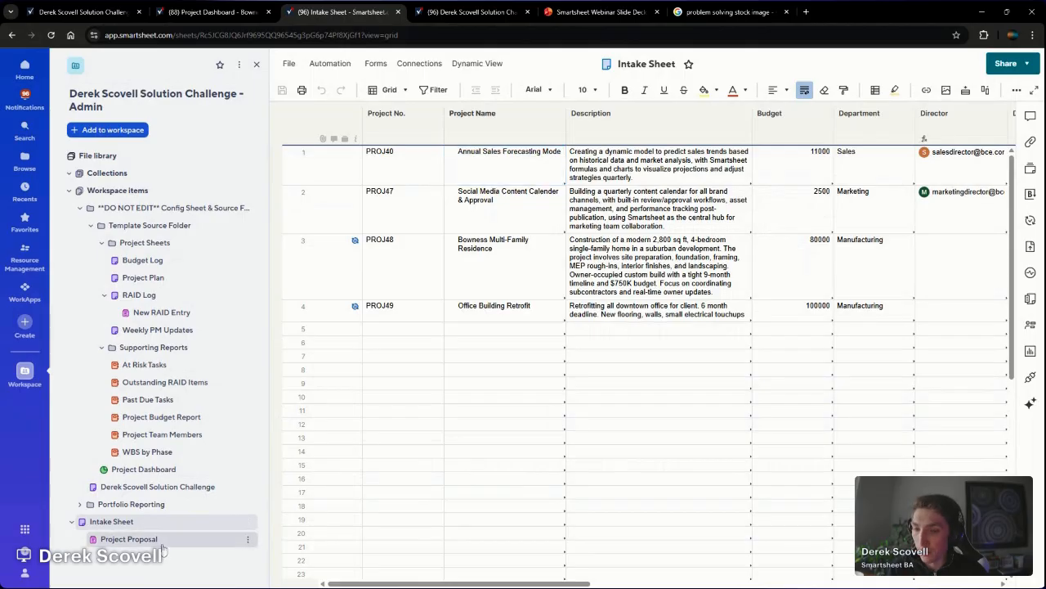
- In the Project Proposal form, enter the project name HR Software Upgrade and a description of the upgrade to a cloud-based HRIS platform
{"action": "left_click", "coordinate": [147, 539]}
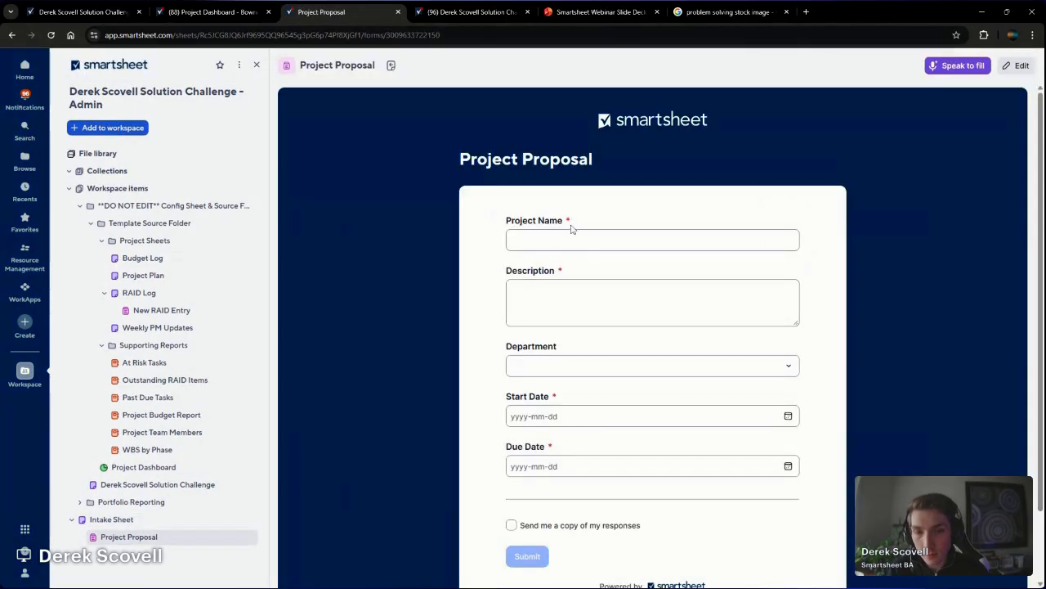
{"action": "left_click", "coordinate": [605, 239]}
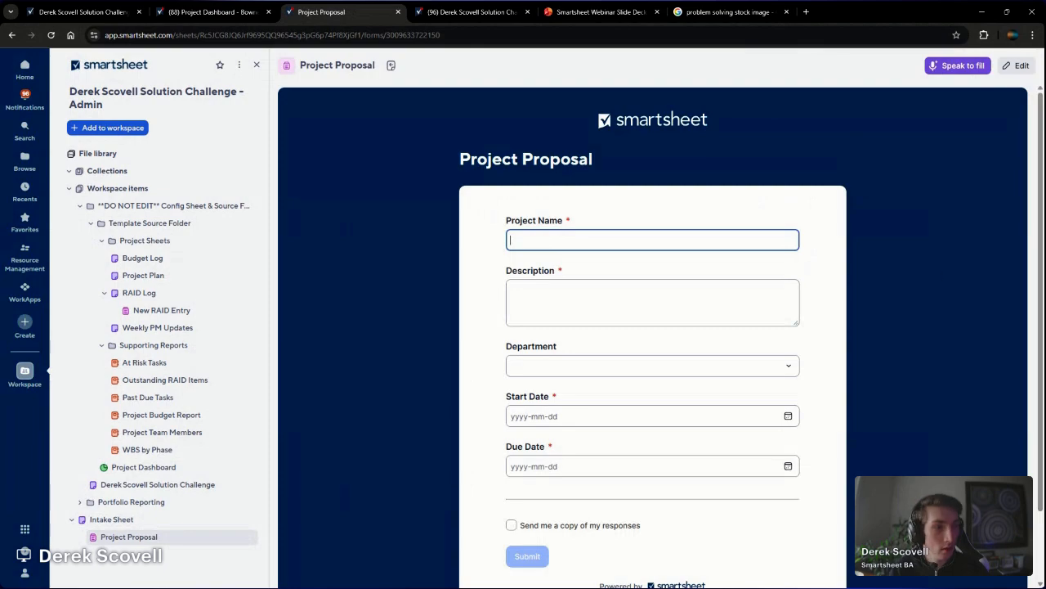
{"action": "left_click", "coordinate": [664, 288]}
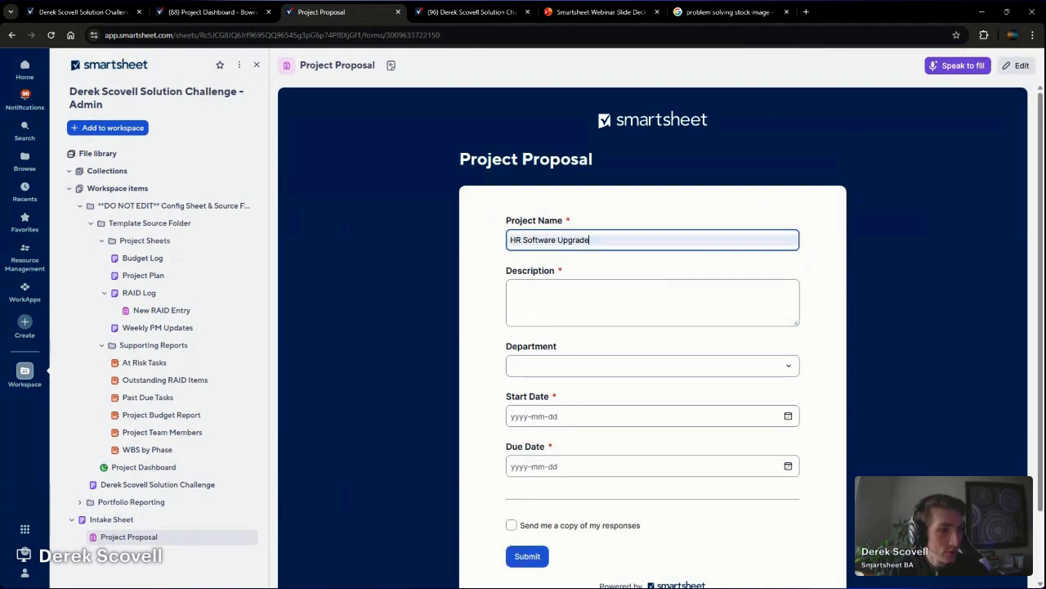
{"action": "key", "text": "Tab"}
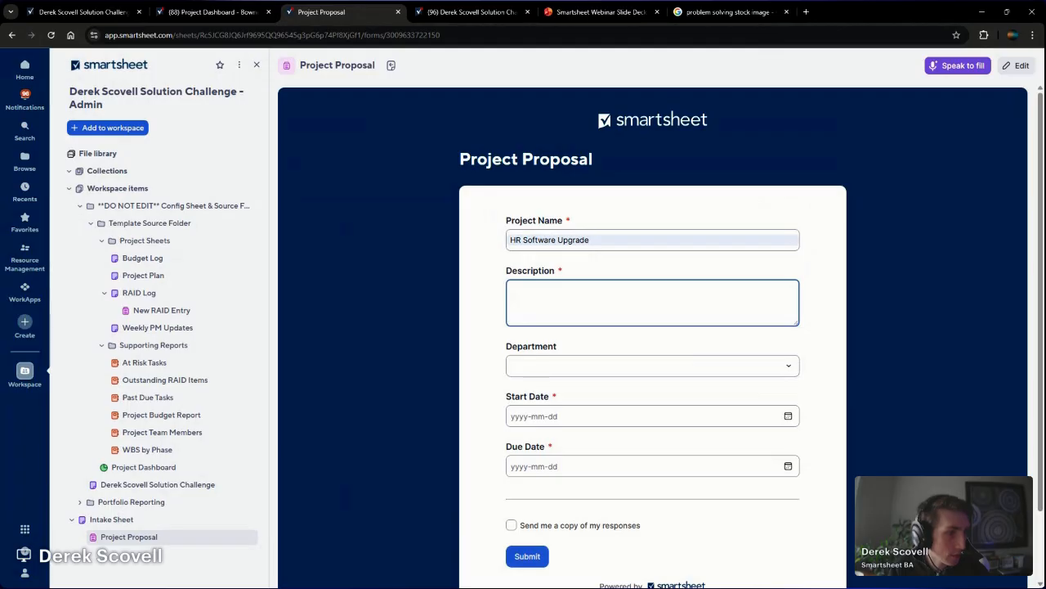
{"action": "key", "text": "alt+Tab"}
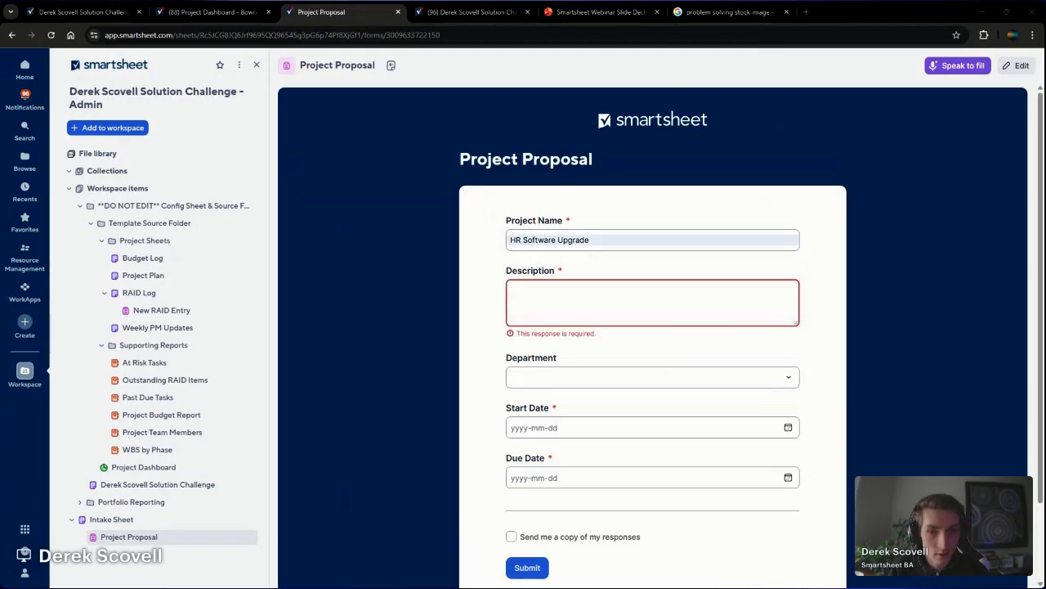
{"action": "key", "text": "alt+Tab"}
{"action": "type", "text": "This project upgrades the HR department's outdated legacy software to a modern, cloud-based HRIS platform. The upgrade will streamline core processes (employee records, payroll, benefits, onboarding, and performance management), enable self-service features, improve data security and reporting, and reduce manual admin work."}
- Set the proposal's department to Information Technology and its start date to 2026-03-01
{"action": "key", "text": "Tab"}
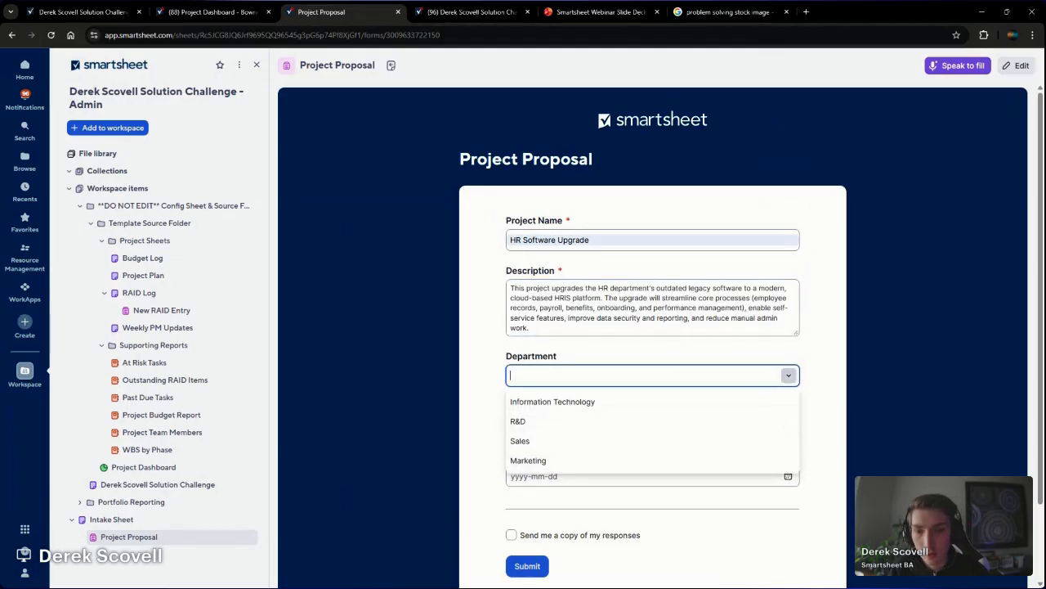
{"action": "left_click", "coordinate": [612, 401]}
{"action": "key", "text": "Tab"}
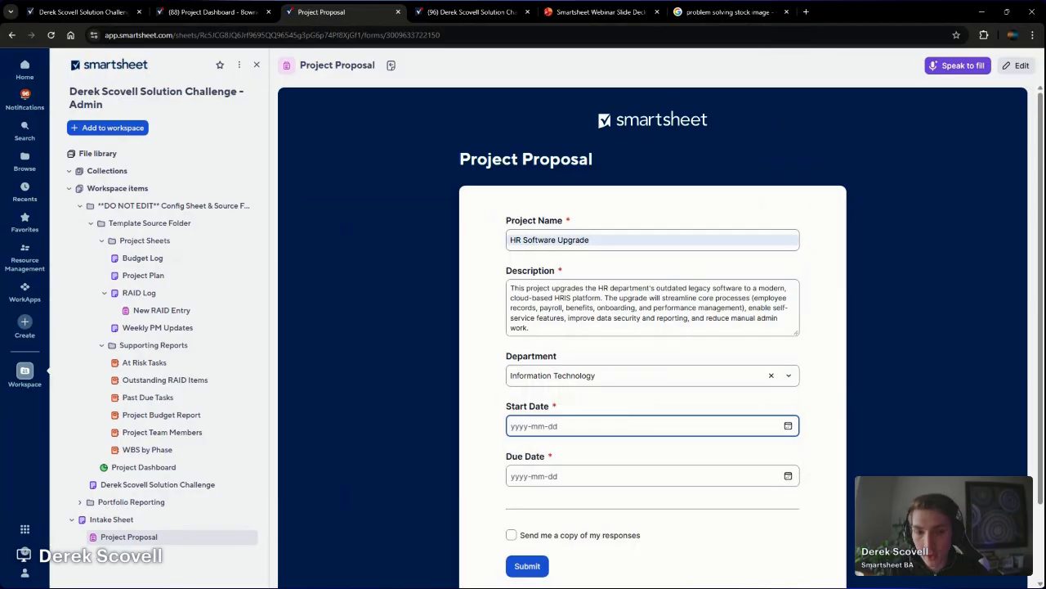
{"action": "left_click", "coordinate": [788, 426]}
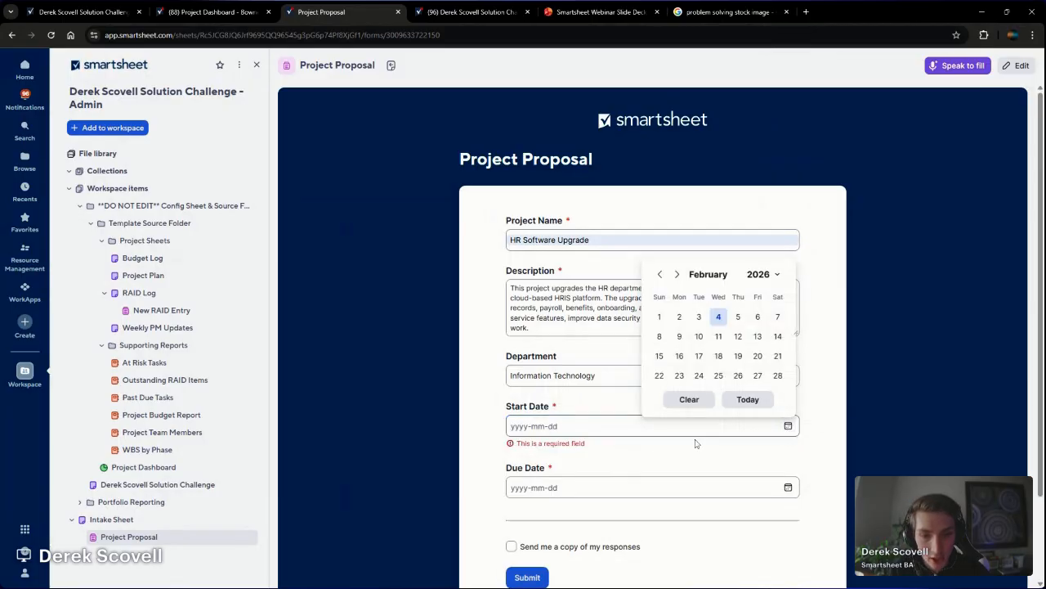
{"action": "left_click", "coordinate": [677, 273]}
{"action": "left_click", "coordinate": [660, 296]}
- Set the proposal's due date to 2026-06-30 and submit the form
{"action": "left_click", "coordinate": [584, 476]}
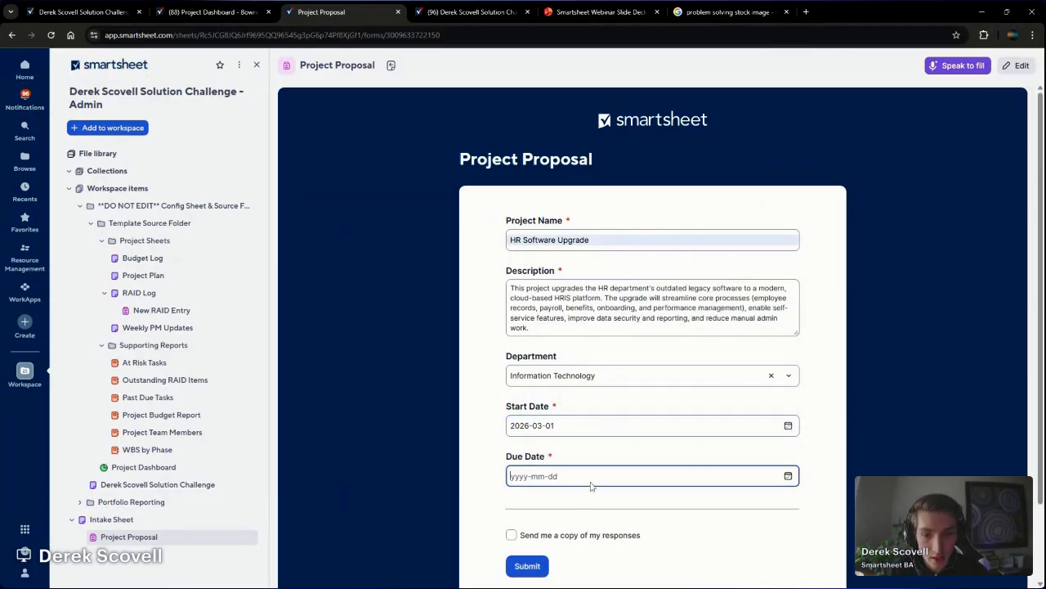
{"action": "left_click", "coordinate": [788, 476]}
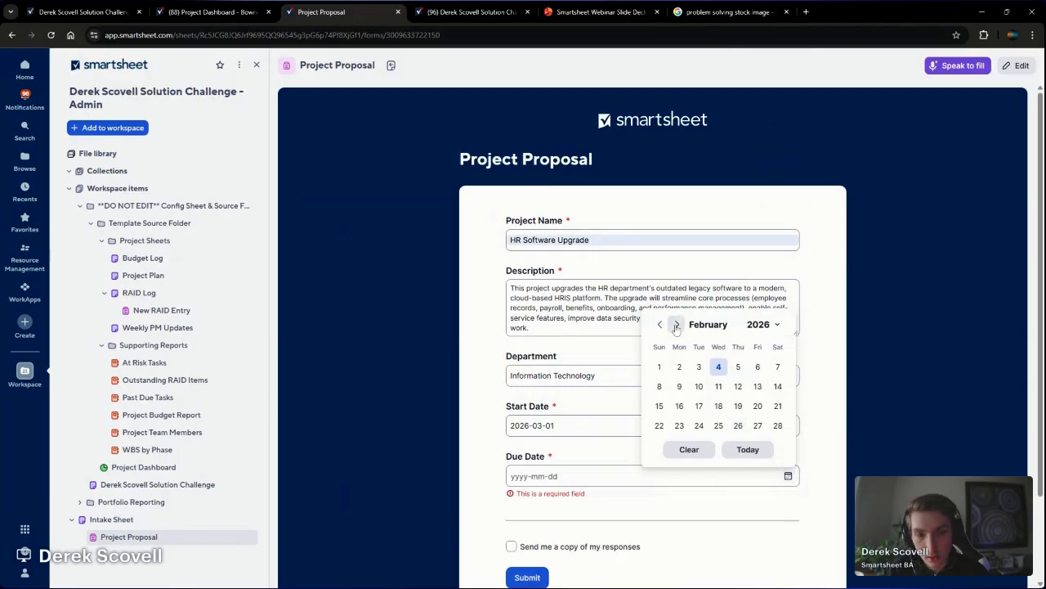
{"action": "left_click", "coordinate": [677, 324]}
{"action": "left_click", "coordinate": [677, 304]}
{"action": "left_click", "coordinate": [677, 304]}
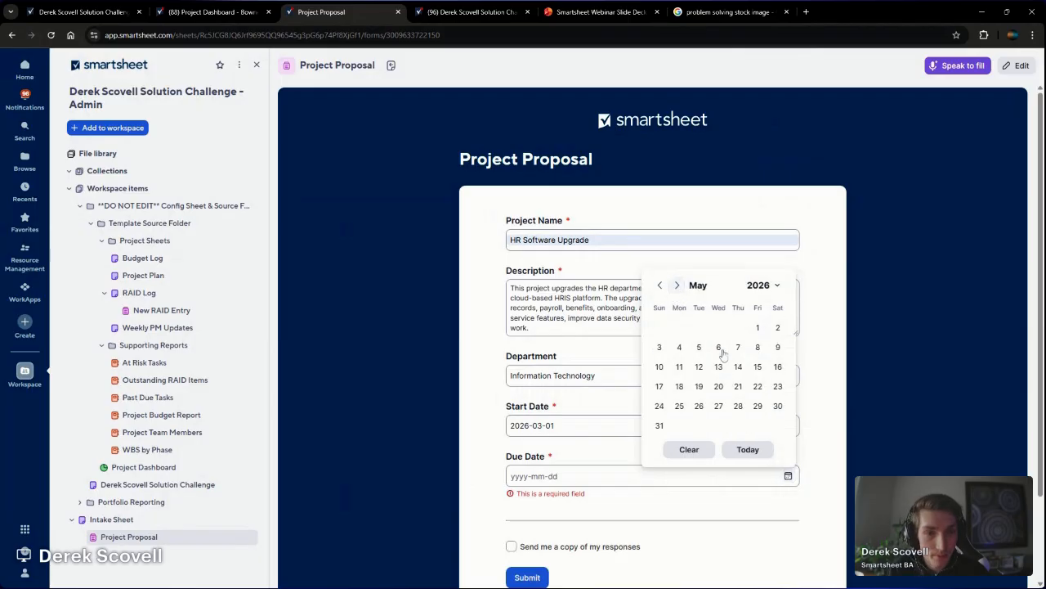
{"action": "left_click", "coordinate": [677, 285]}
{"action": "left_click", "coordinate": [699, 426]}
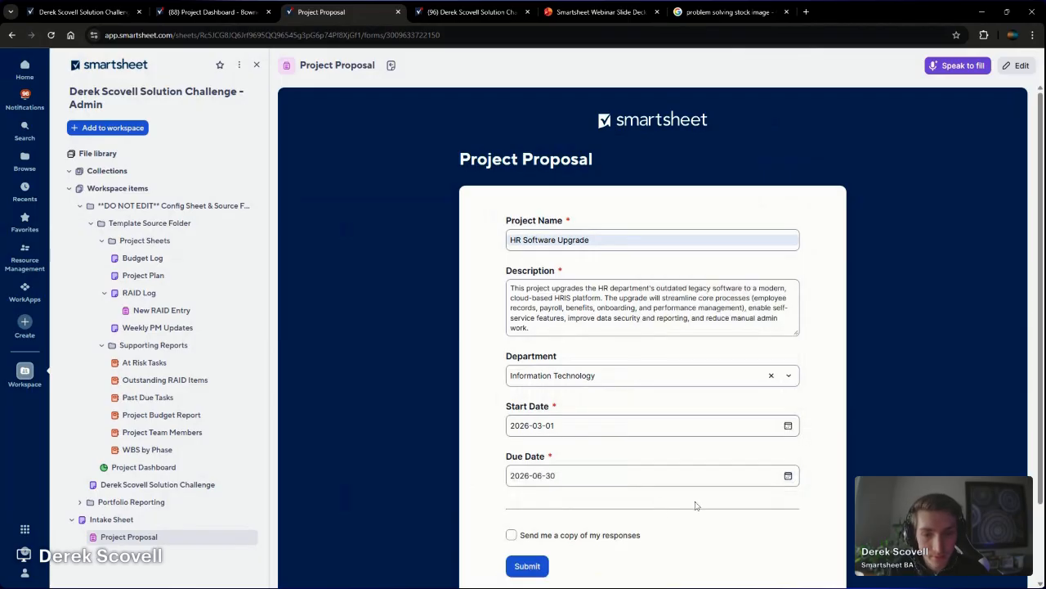
{"action": "scroll", "coordinate": [695, 491], "scroll_direction": "down", "scroll_amount": 1}
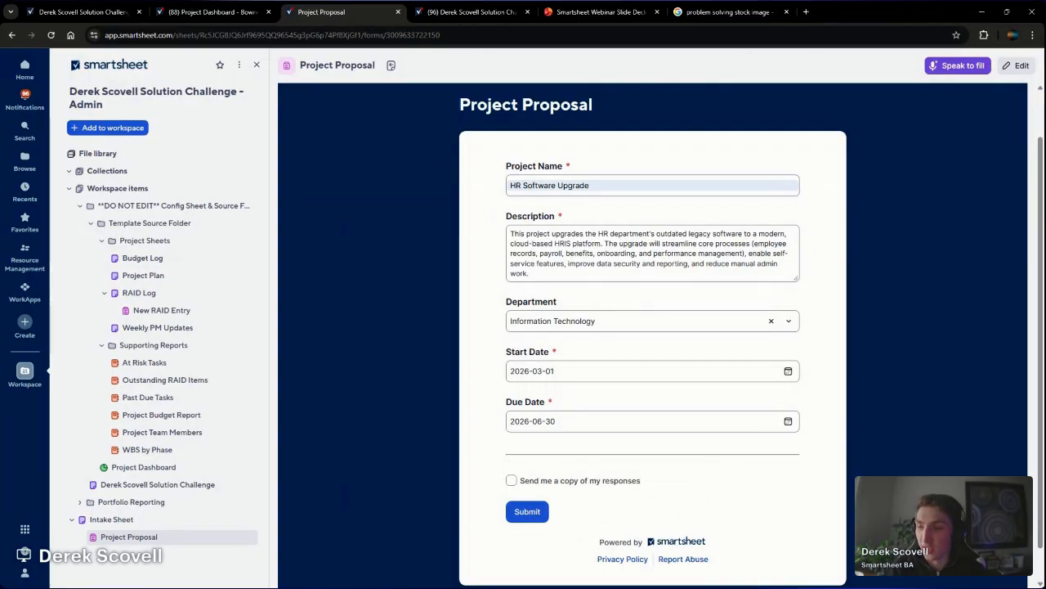
{"action": "left_click", "coordinate": [539, 515]}
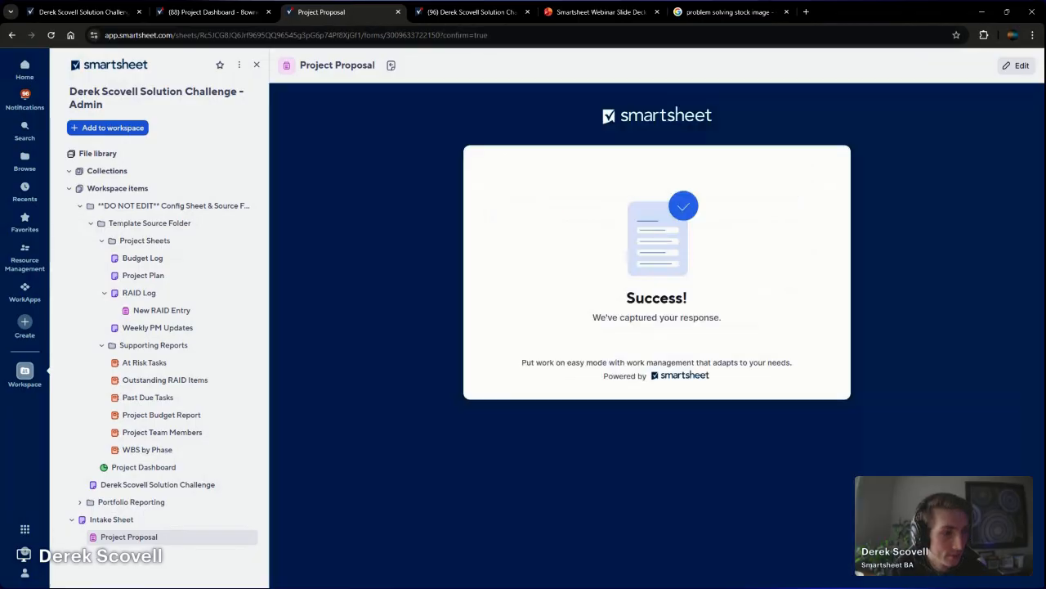
- Open the Intake Sheet and set Director Approval to Approved for the HR Software Upgrade row
{"action": "left_click", "coordinate": [142, 523]}
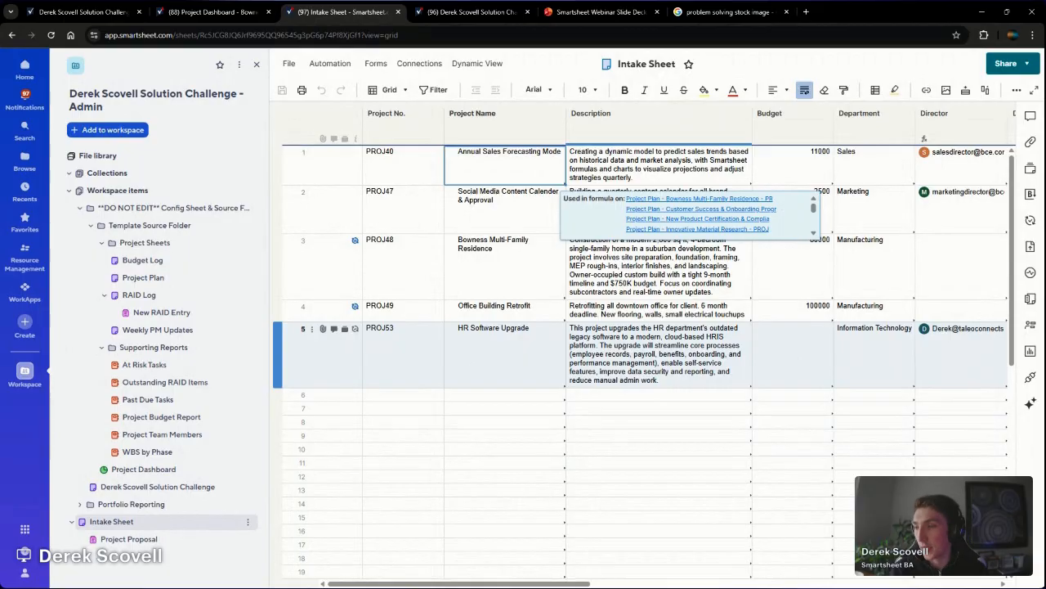
{"action": "left_click", "coordinate": [825, 360]}
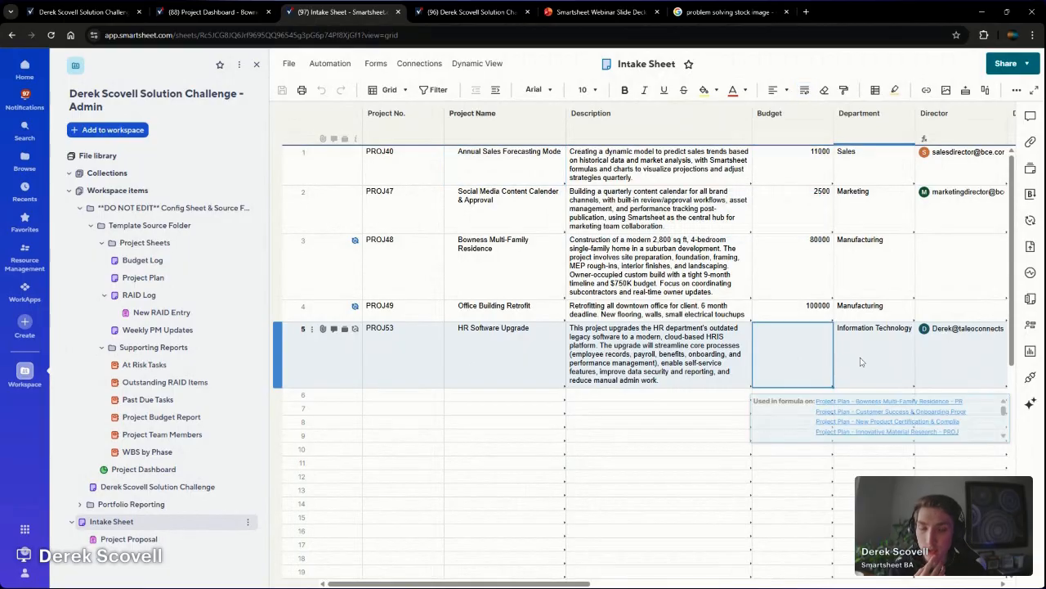
{"action": "key", "text": "Right"}
{"action": "key", "text": "Right"}
{"action": "key", "text": "Right"}
{"action": "key", "text": "Right"}
{"action": "key", "text": "Right"}
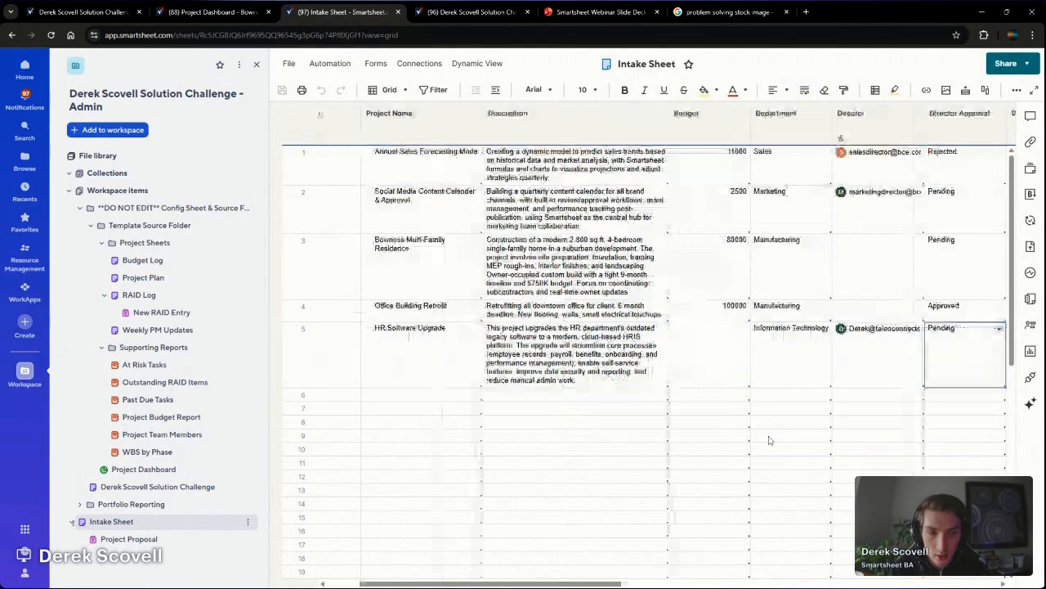
{"action": "key", "text": "Right"}
{"action": "key", "text": "Right"}
{"action": "left_click", "coordinate": [673, 353]}
{"action": "left_click", "coordinate": [672, 330]}
{"action": "left_click", "coordinate": [616, 403]}
- Set both VP Approval and Final Approval to Approved for the HR Software Upgrade row
{"action": "left_click", "coordinate": [720, 352]}
{"action": "left_click", "coordinate": [754, 328]}
{"action": "left_click", "coordinate": [699, 403]}
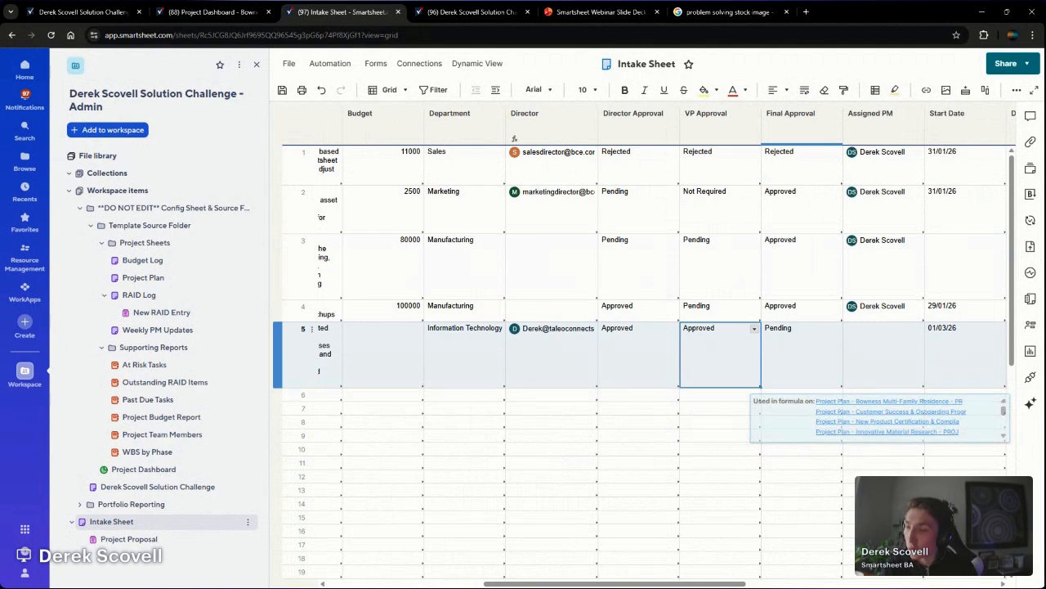
{"action": "left_click", "coordinate": [806, 367]}
{"action": "left_click", "coordinate": [835, 328]}
{"action": "left_click", "coordinate": [780, 403]}
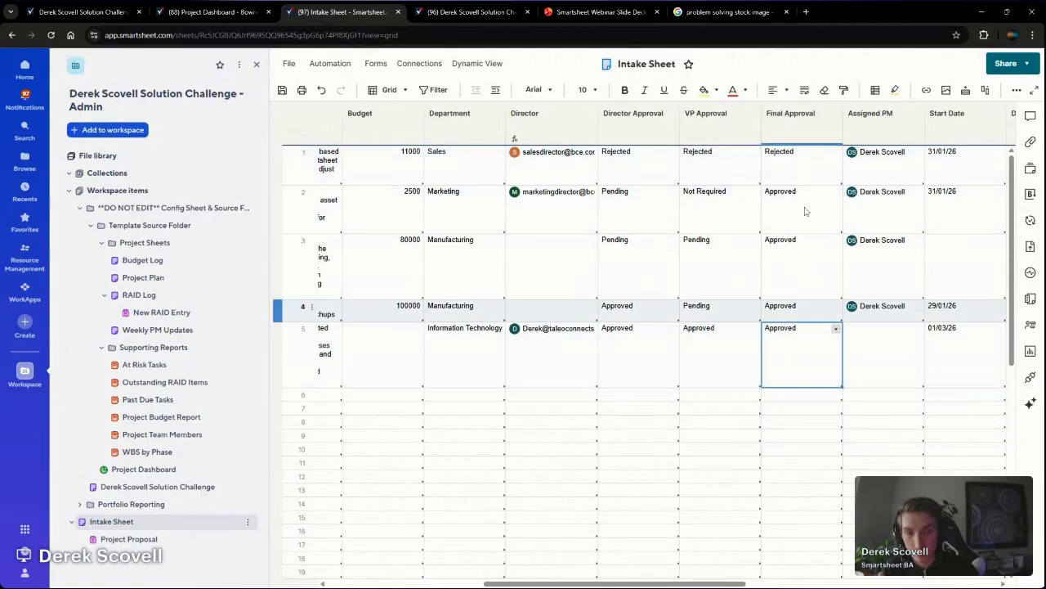
- Enter the project manager's name in the Assigned PM cell of the HR Software Upgrade row
{"action": "left_click", "coordinate": [889, 356]}
{"action": "type", "text": "DDerek"}
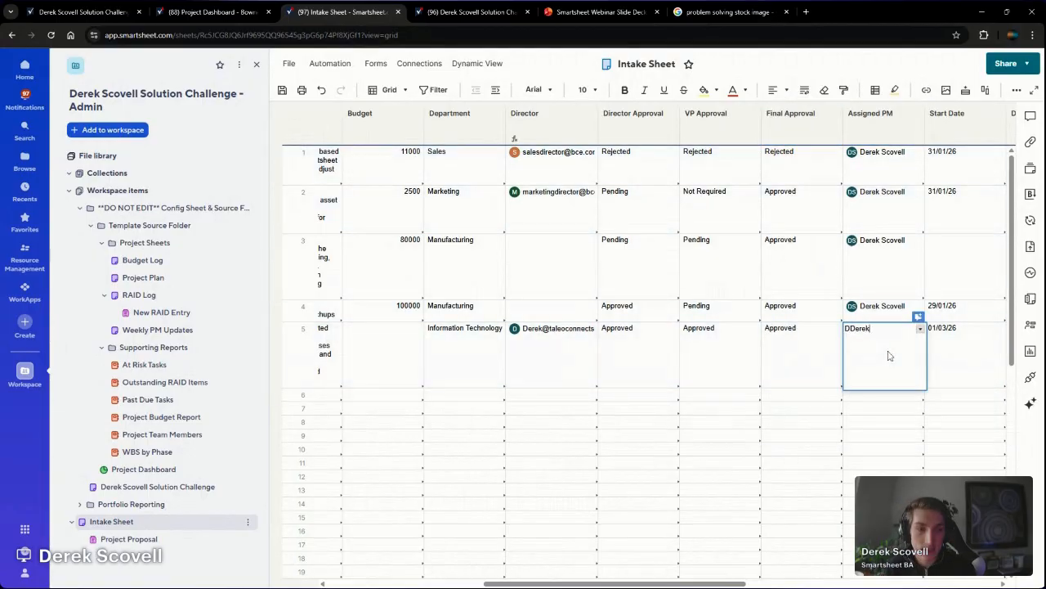
{"action": "key", "text": "Escape"}
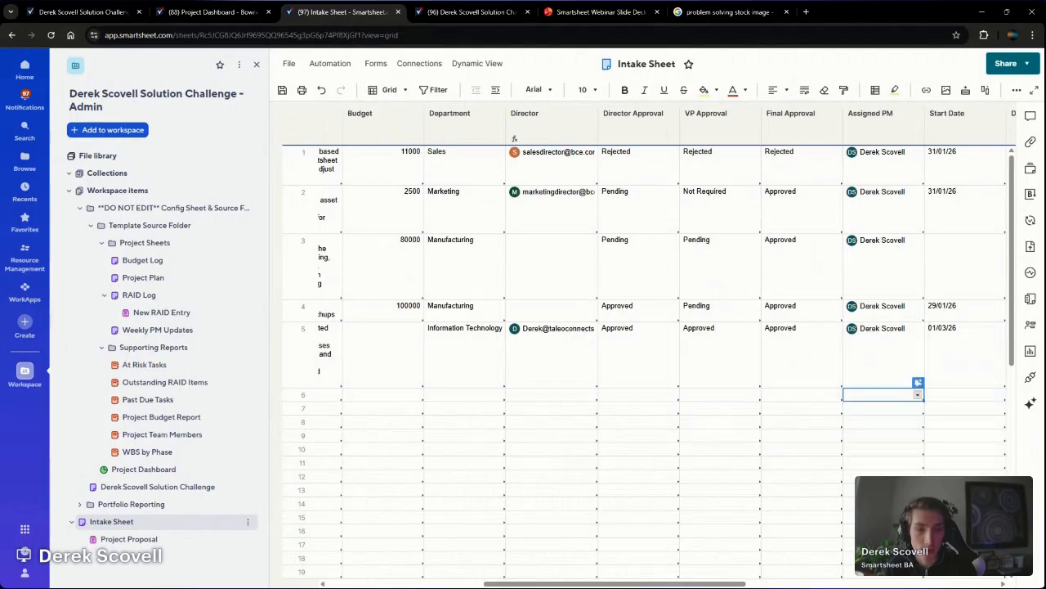
{"action": "left_click", "coordinate": [836, 425]}
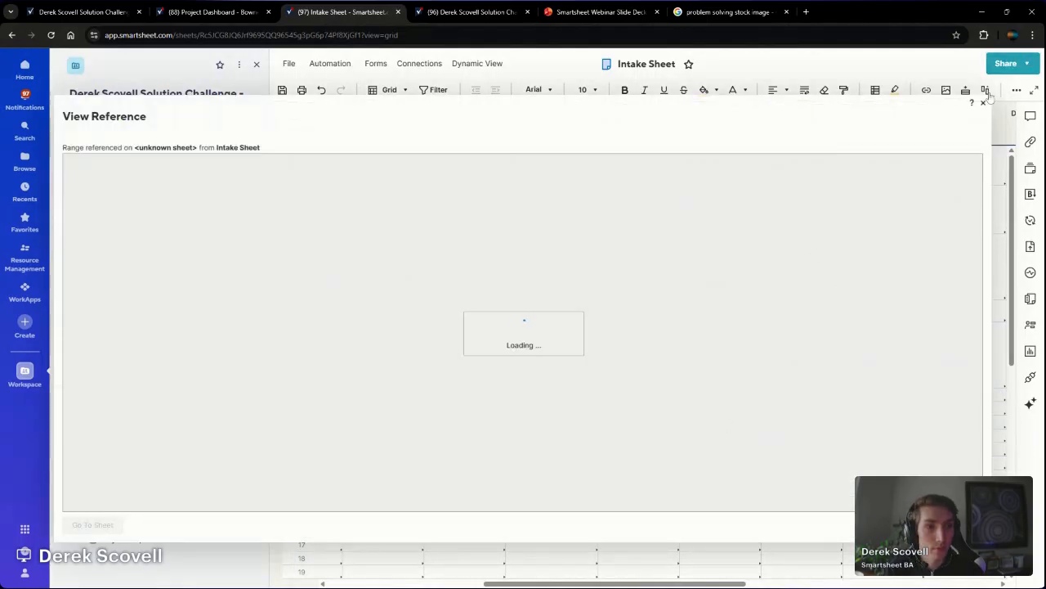
{"action": "left_click", "coordinate": [983, 103]}
{"action": "left_click", "coordinate": [750, 381]}
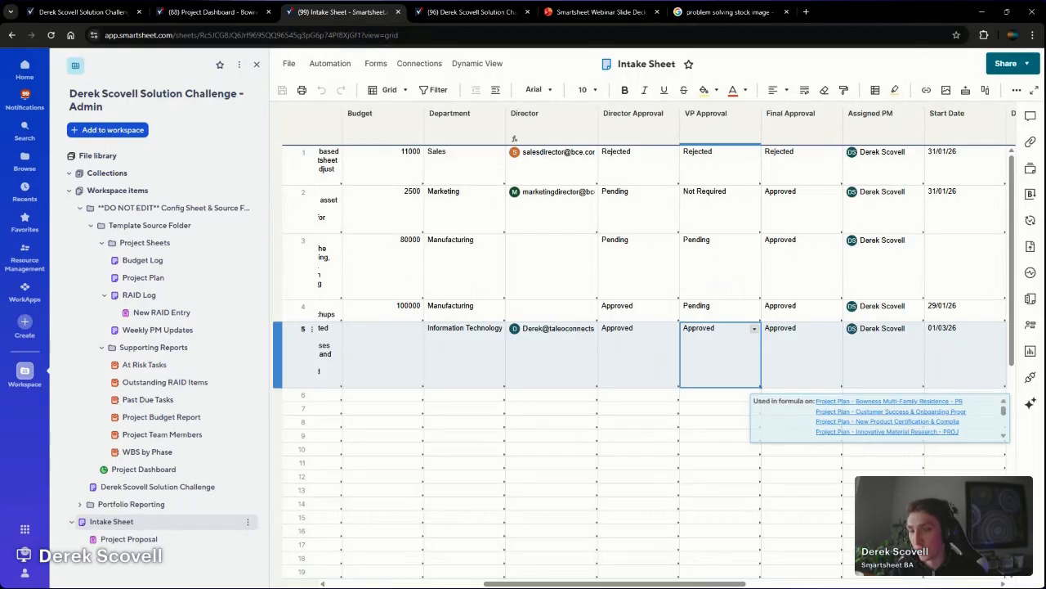
{"action": "left_click", "coordinate": [879, 350]}
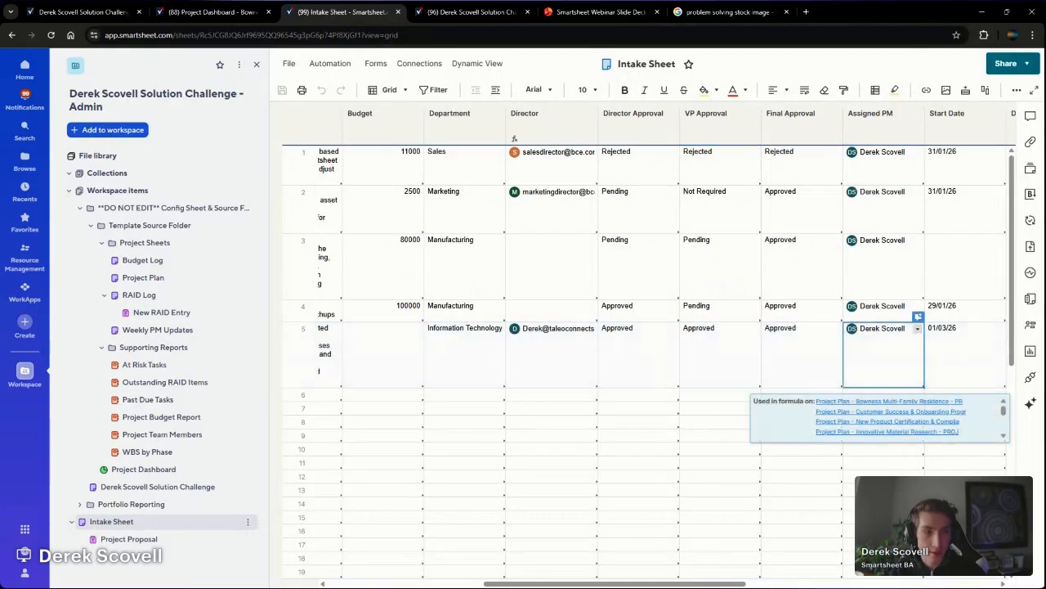
- Set the HR Software Upgrade row's budget to 10000 and save the Intake Sheet
{"action": "left_click", "coordinate": [352, 359]}
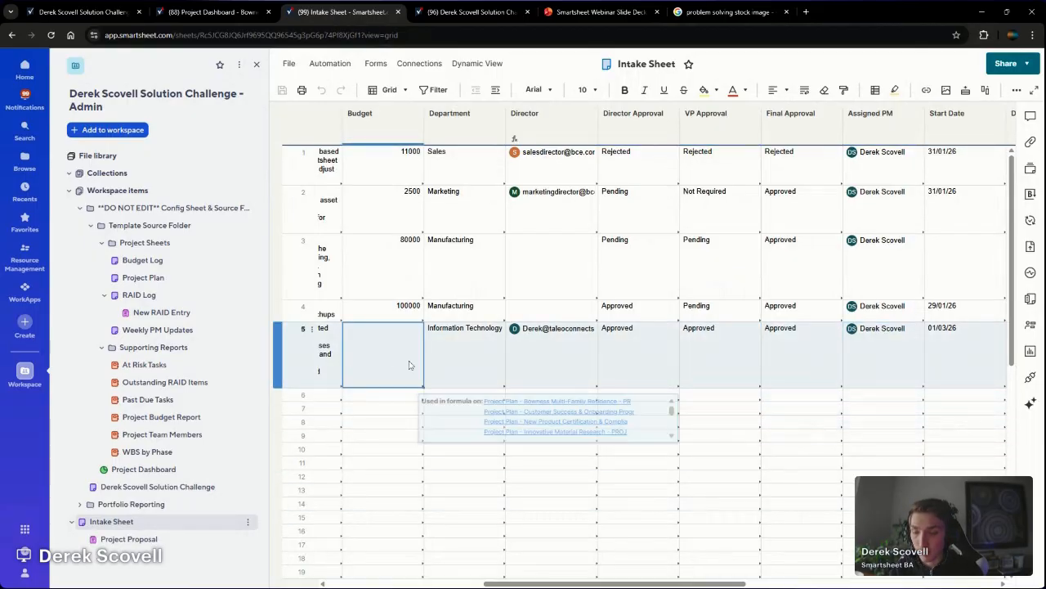
{"action": "type", "text": "10000"}
{"action": "key", "text": "Return"}
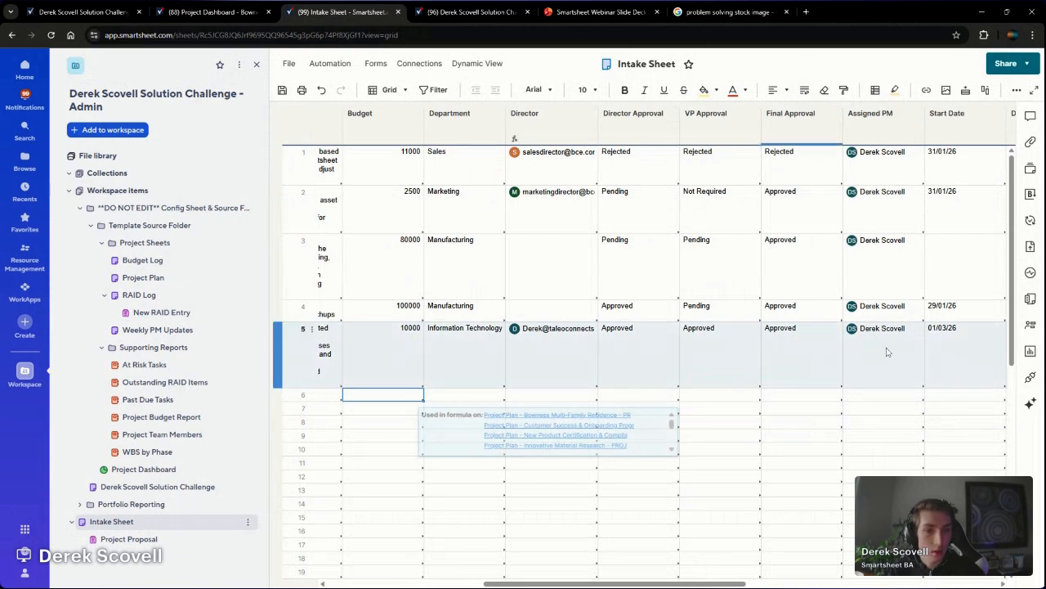
{"action": "left_click", "coordinate": [646, 476]}
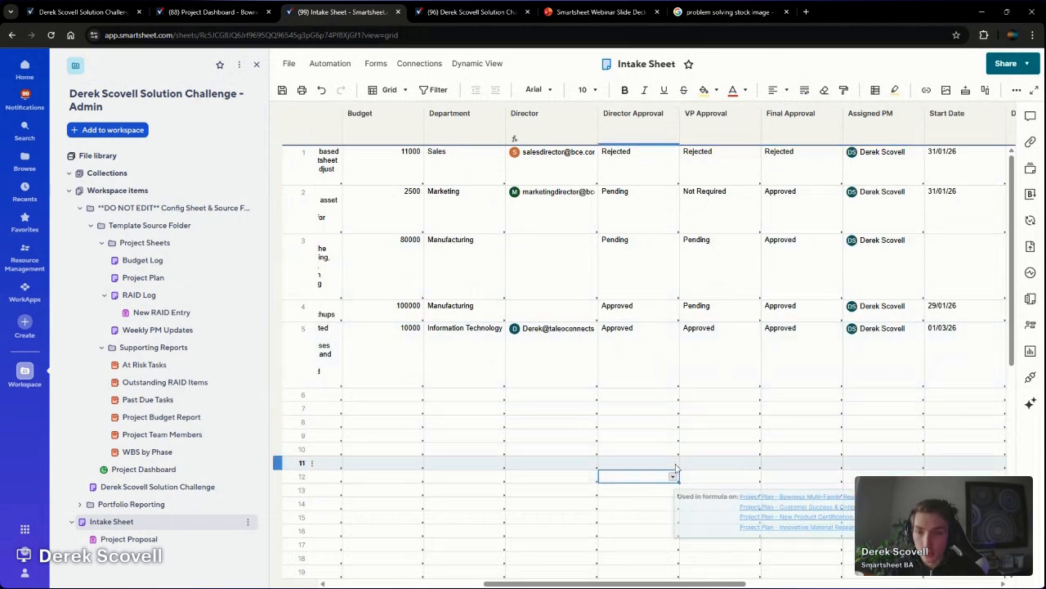
{"action": "key", "text": "ctrl+s"}
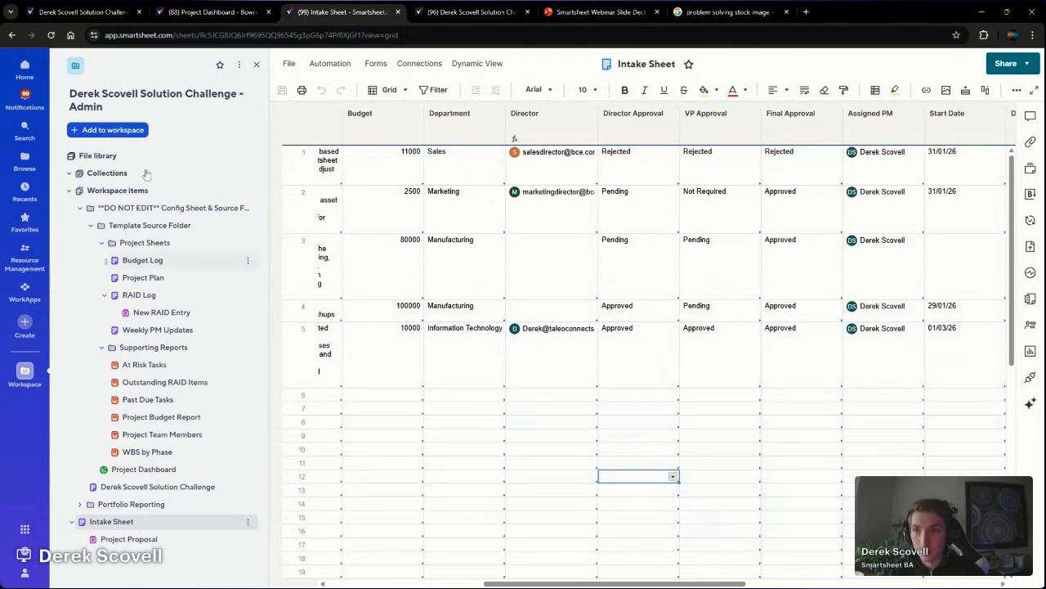
- Switch to Control Center, view the basics of the Standard Project Blueprint, and return to the program's project list
{"action": "left_click", "coordinate": [103, 6]}
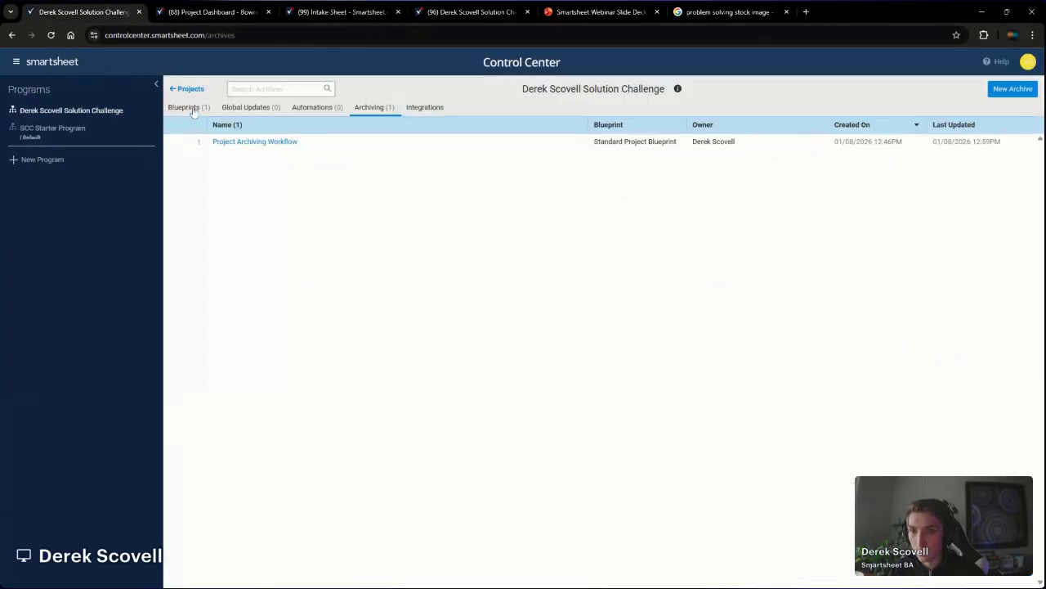
{"action": "left_click", "coordinate": [190, 107]}
{"action": "left_click", "coordinate": [229, 181]}
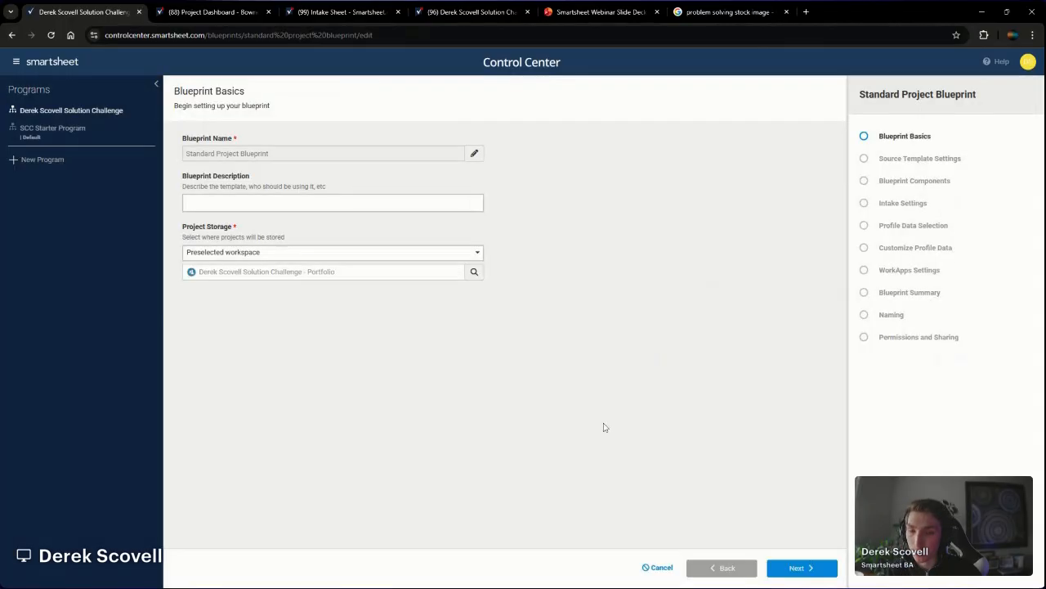
{"action": "left_click", "coordinate": [659, 567]}
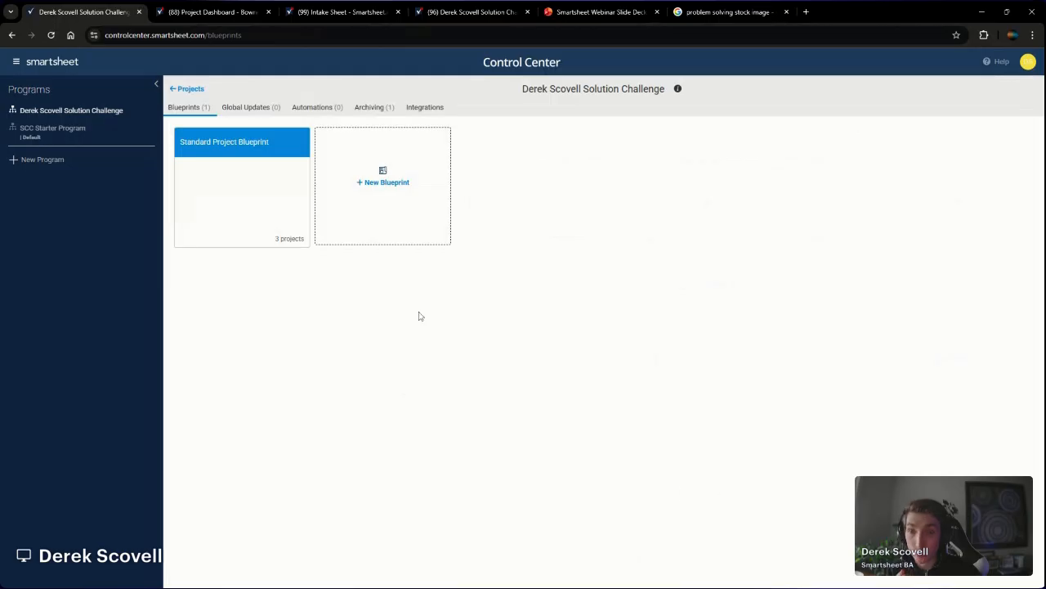
{"action": "left_click", "coordinate": [185, 88]}
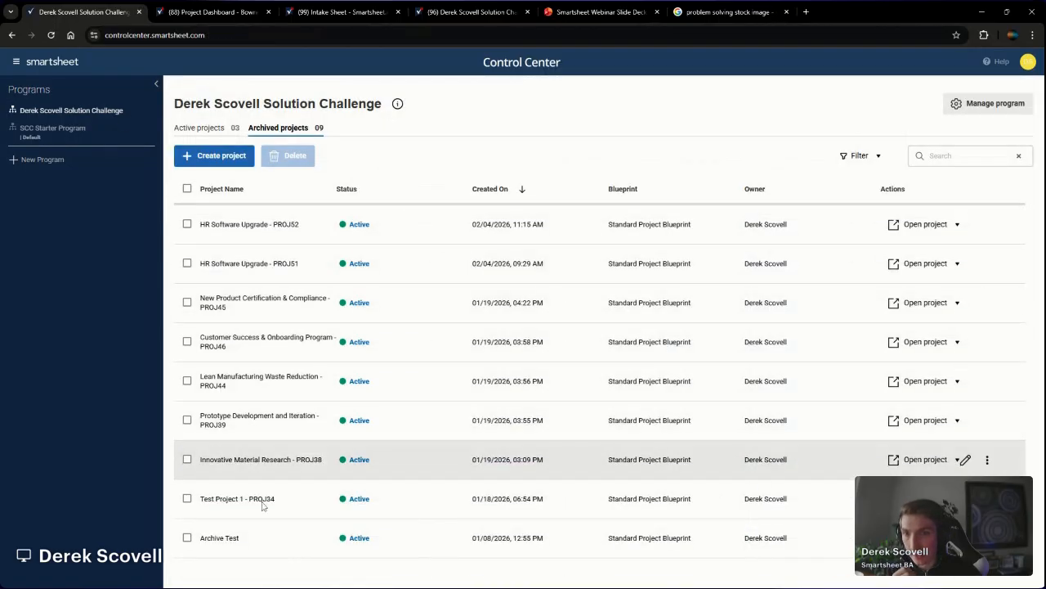
- Start a new project from the active projects list using the Standard Project Blueprint and expand its required templates
{"action": "left_click", "coordinate": [206, 130]}
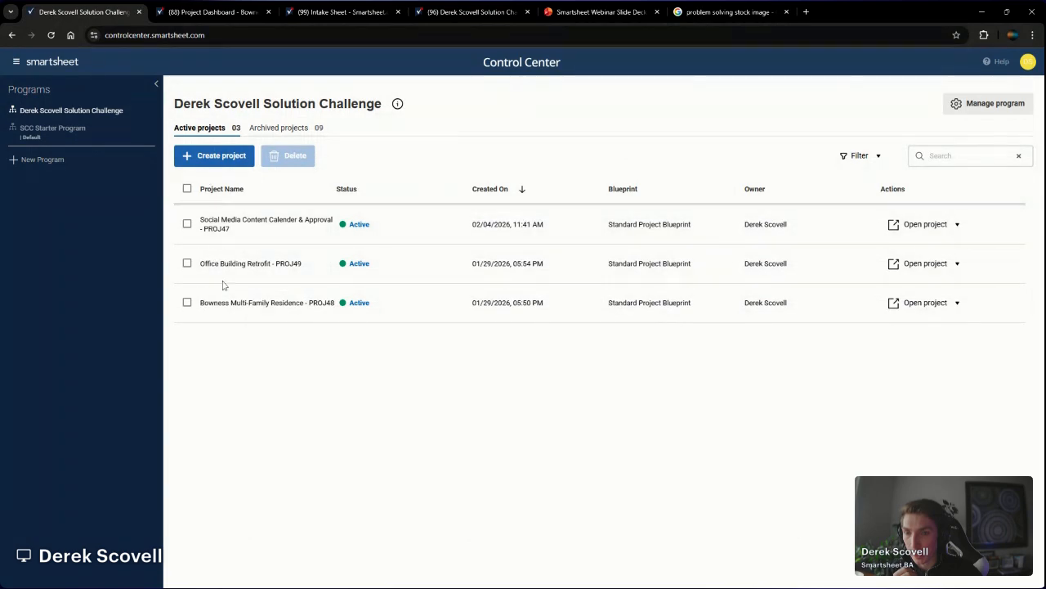
{"action": "left_click", "coordinate": [219, 157]}
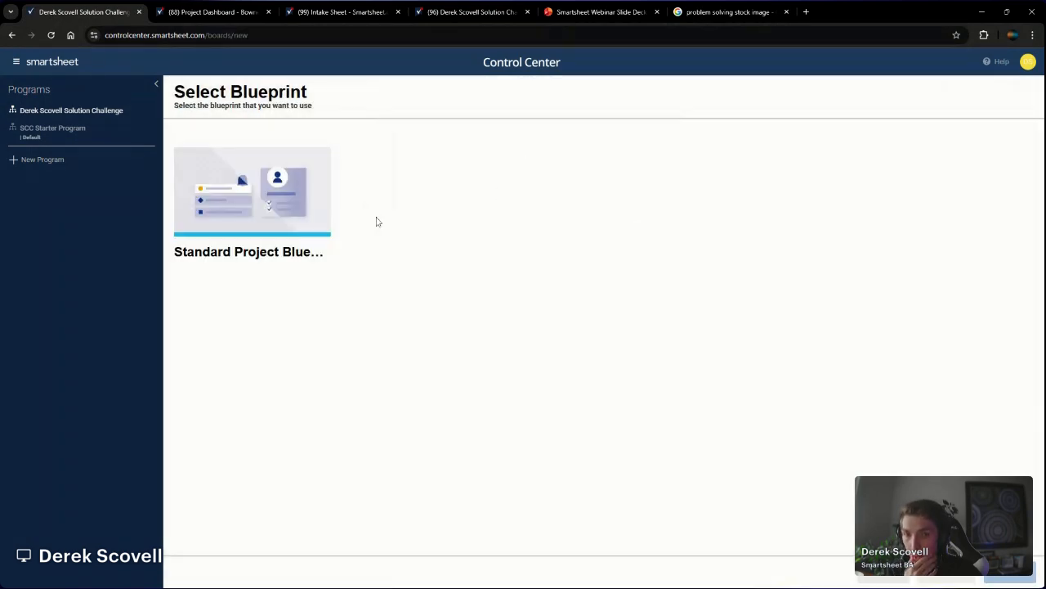
{"action": "left_click_drag", "start_coordinate": [186, 93], "coordinate": [345, 103]}
{"action": "left_click", "coordinate": [399, 130]}
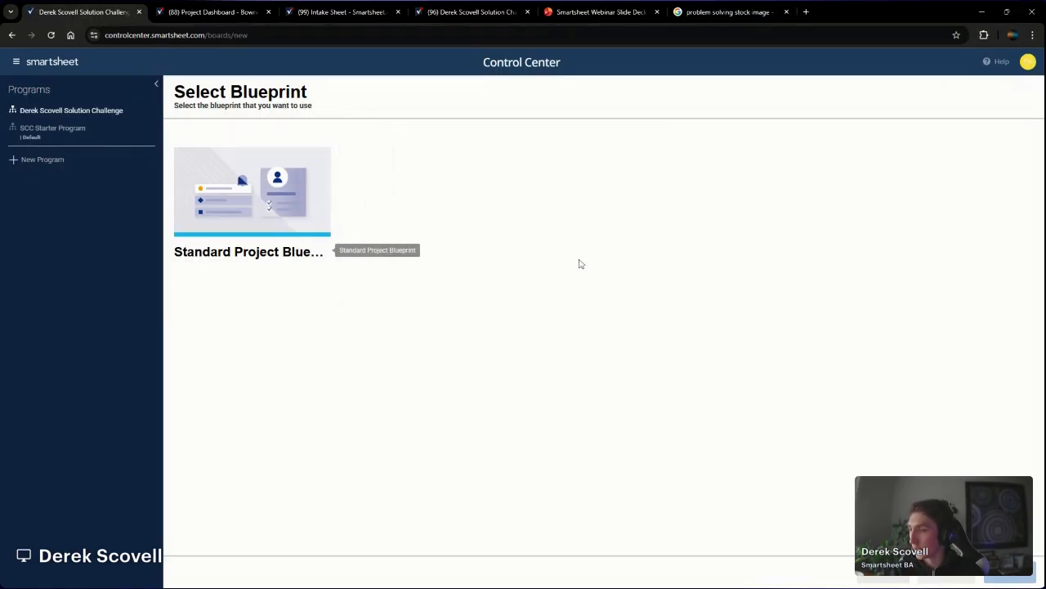
{"action": "left_click", "coordinate": [277, 201]}
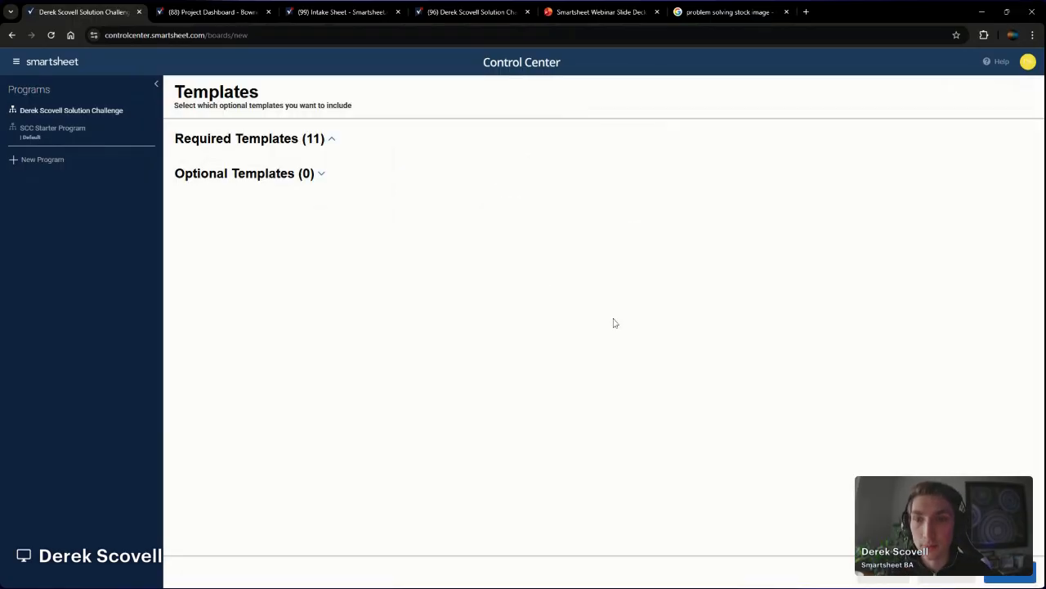
{"action": "left_click", "coordinate": [331, 139]}
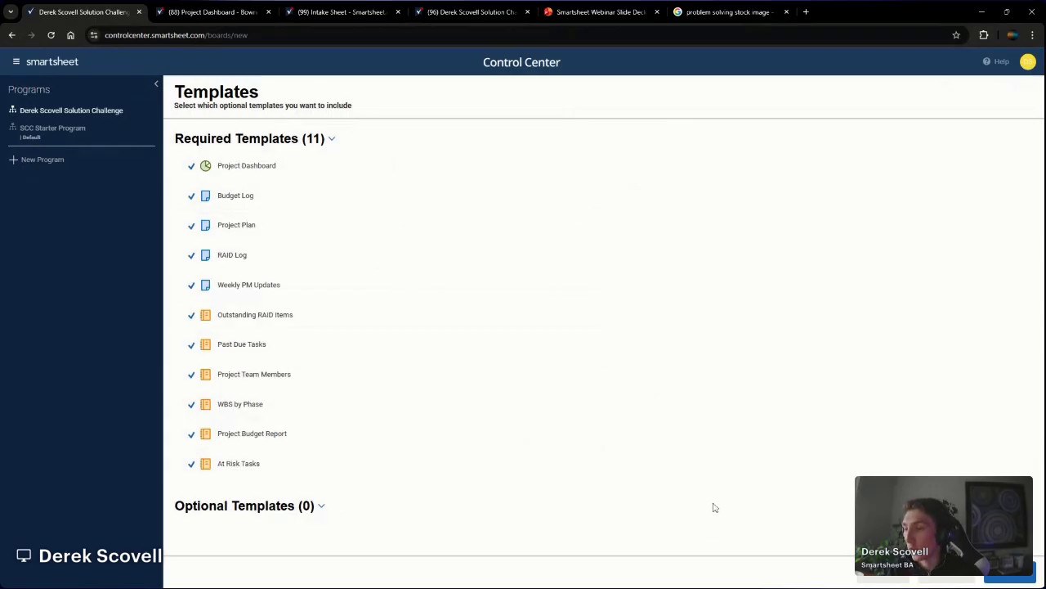
- Choose HR Software Upgrade as the project name, keep the default sharing settings, and create the project
{"action": "left_click", "coordinate": [1012, 576]}
{"action": "left_click", "coordinate": [327, 150]}
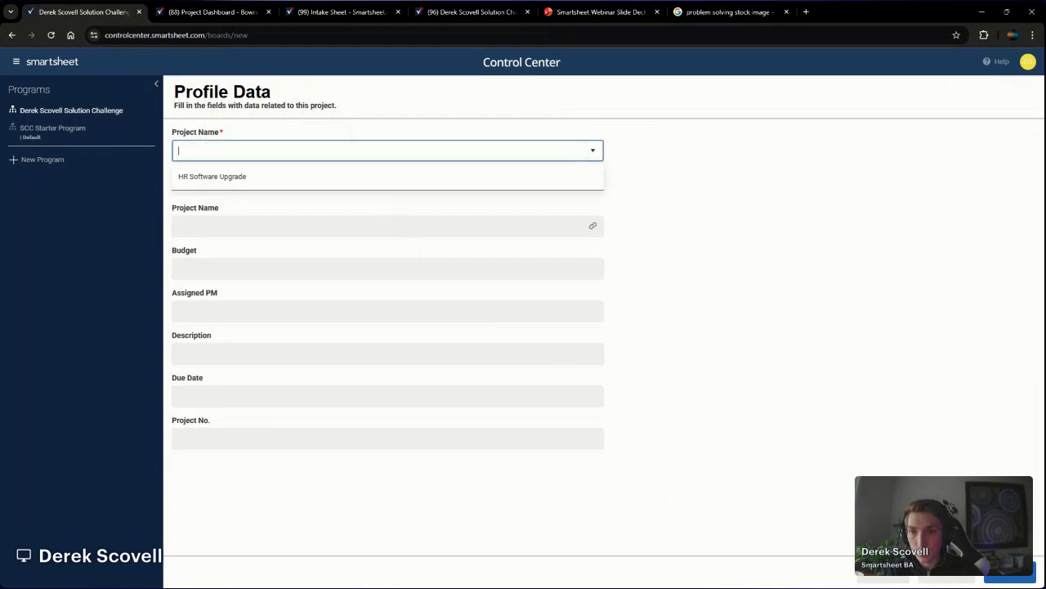
{"action": "left_click", "coordinate": [241, 180]}
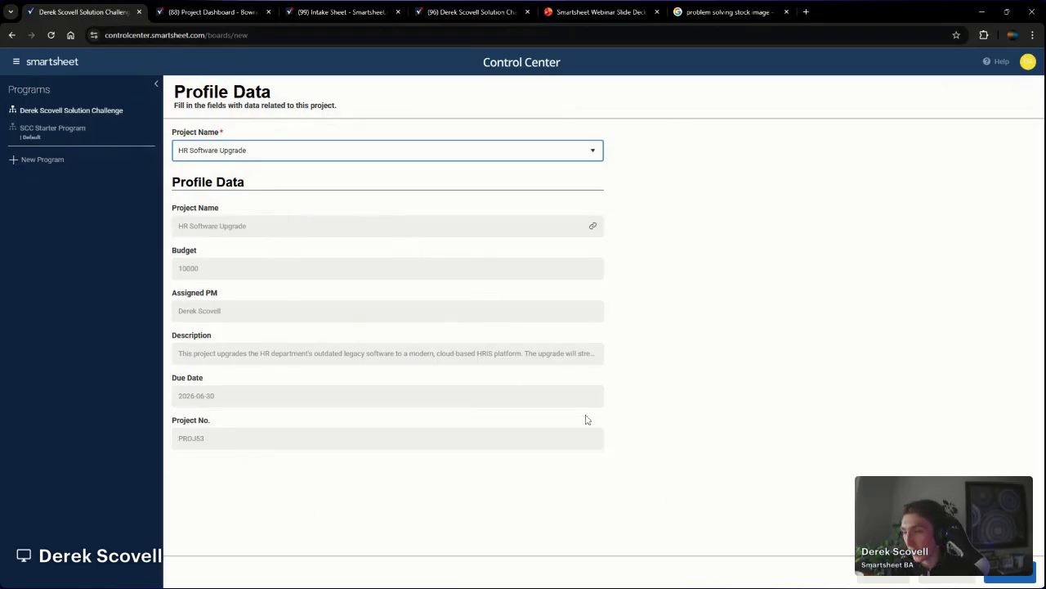
{"action": "left_click", "coordinate": [1018, 580]}
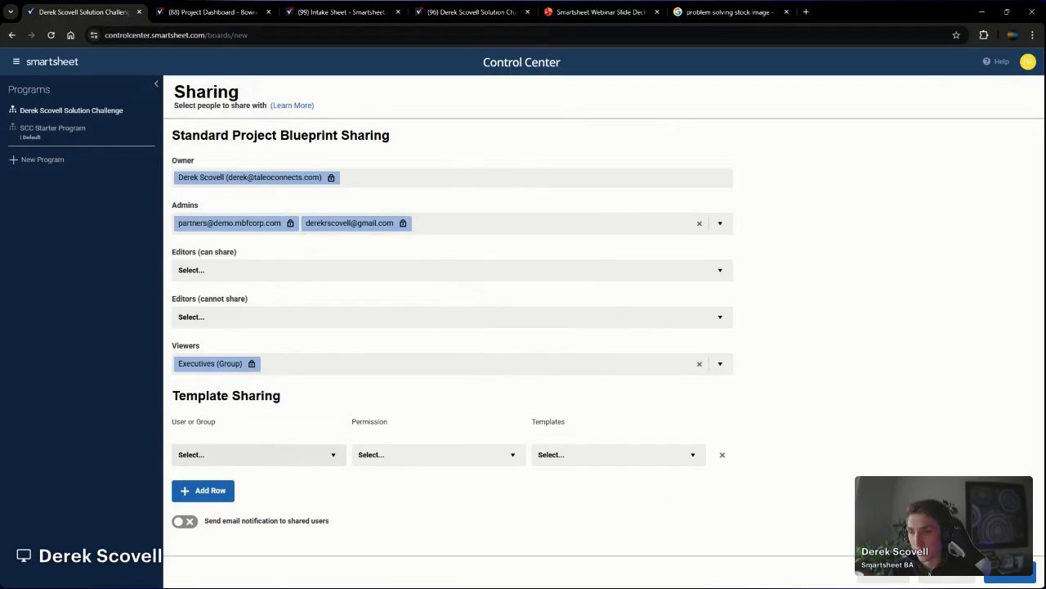
{"action": "left_click", "coordinate": [1014, 576]}
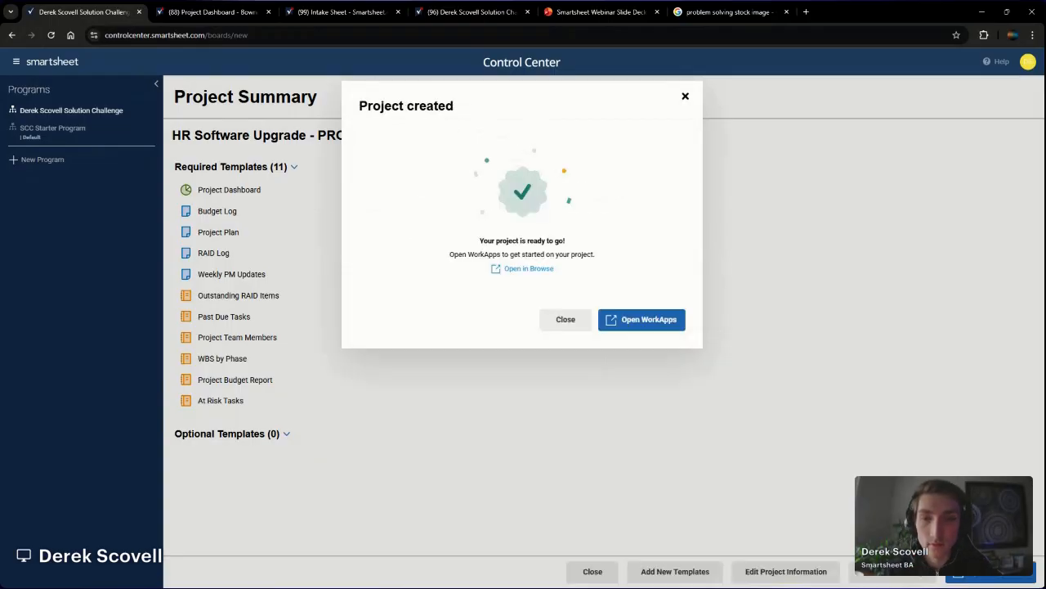
{"action": "left_click_drag", "start_coordinate": [480, 240], "coordinate": [592, 253]}
{"action": "left_click", "coordinate": [693, 245]}
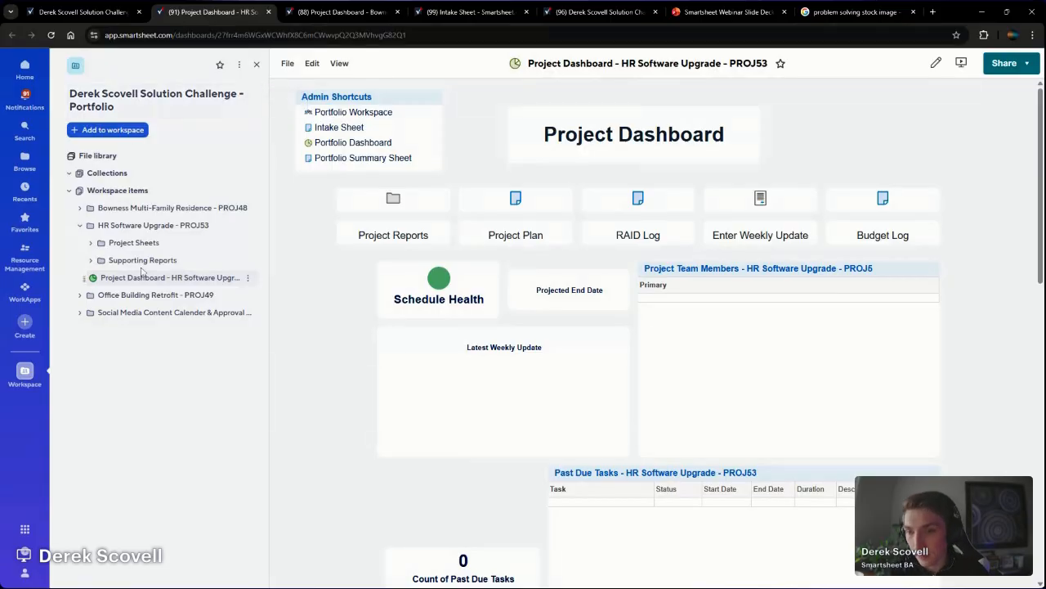
- Expand the Project Sheets and Supporting Reports folders of the HR Software Upgrade project in the portfolio workspace
{"action": "left_click", "coordinate": [123, 242]}
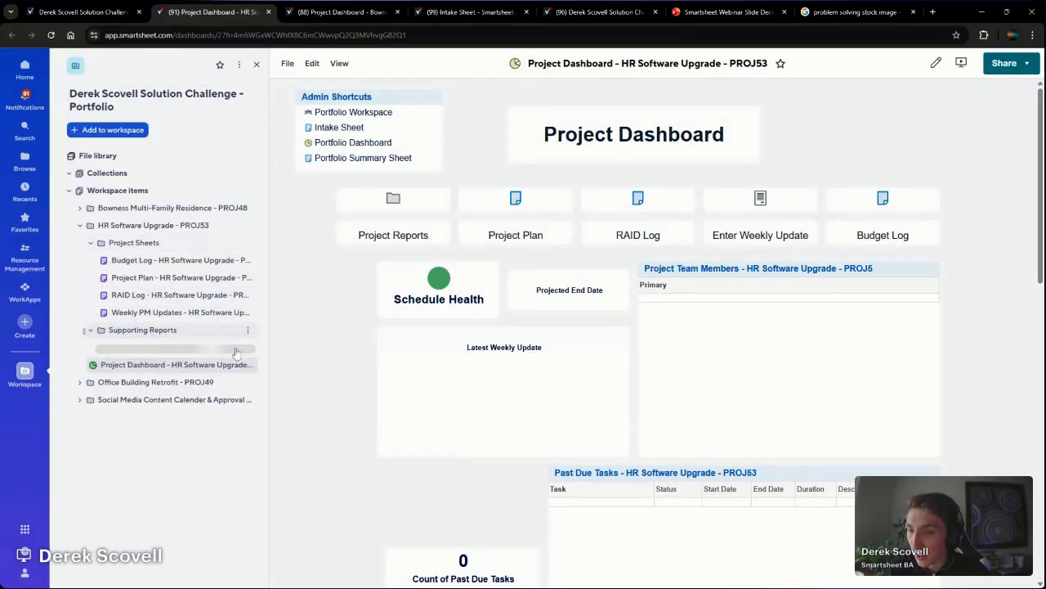
{"action": "left_click", "coordinate": [164, 329]}
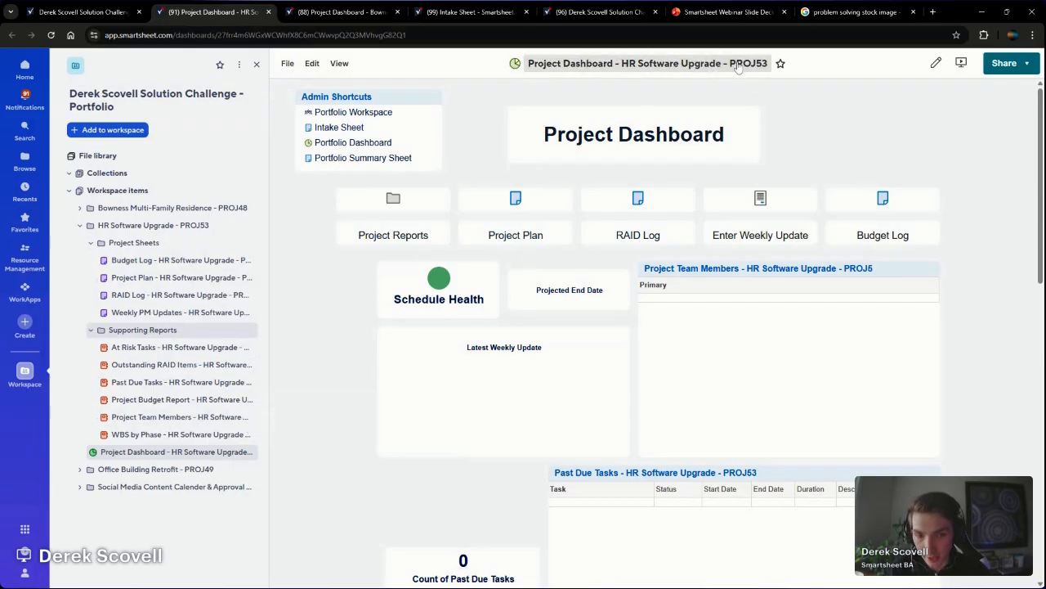
{"action": "scroll", "coordinate": [367, 327], "scroll_direction": "down", "scroll_amount": 1}
- Open the HR Software Upgrade Project Plan and examine its summary rows and Pre Work tasks
{"action": "left_click", "coordinate": [161, 278]}
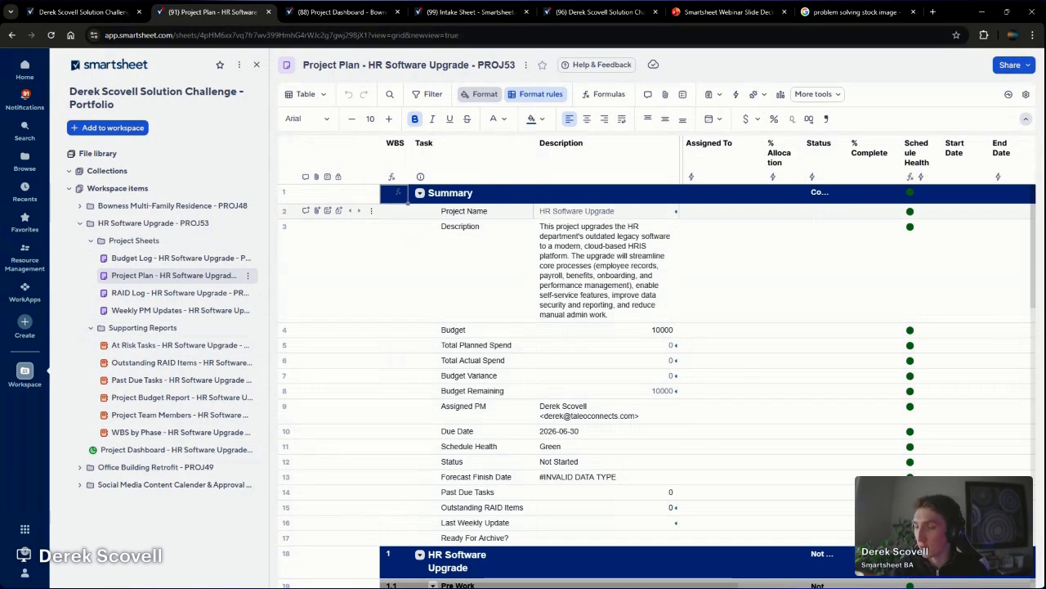
{"action": "scroll", "coordinate": [572, 343], "scroll_direction": "down", "scroll_amount": 3}
{"action": "scroll", "coordinate": [621, 359], "scroll_direction": "up", "scroll_amount": 1}
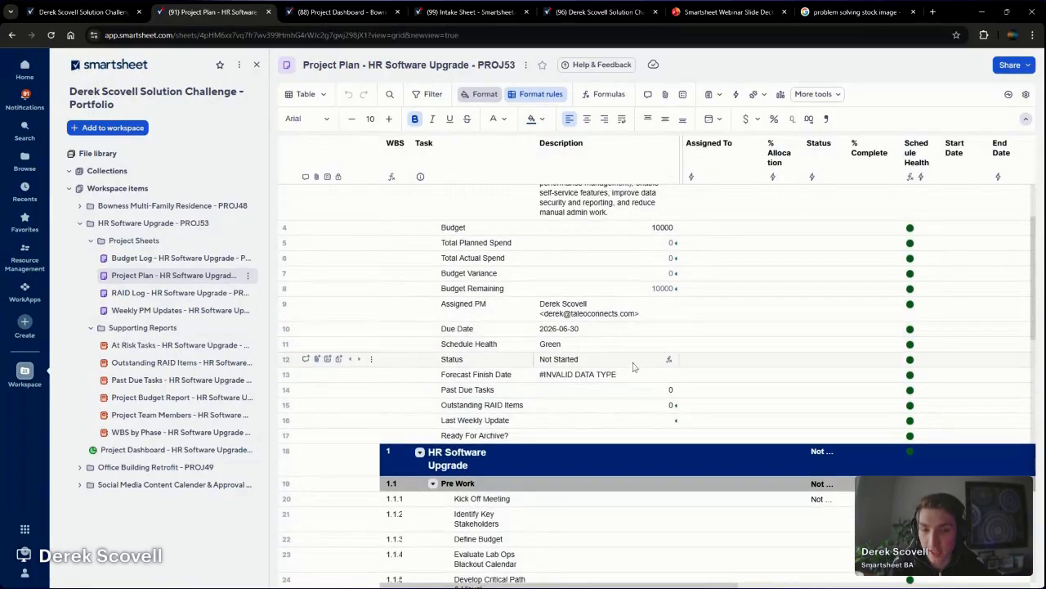
{"action": "scroll", "coordinate": [683, 377], "scroll_direction": "down", "scroll_amount": 1}
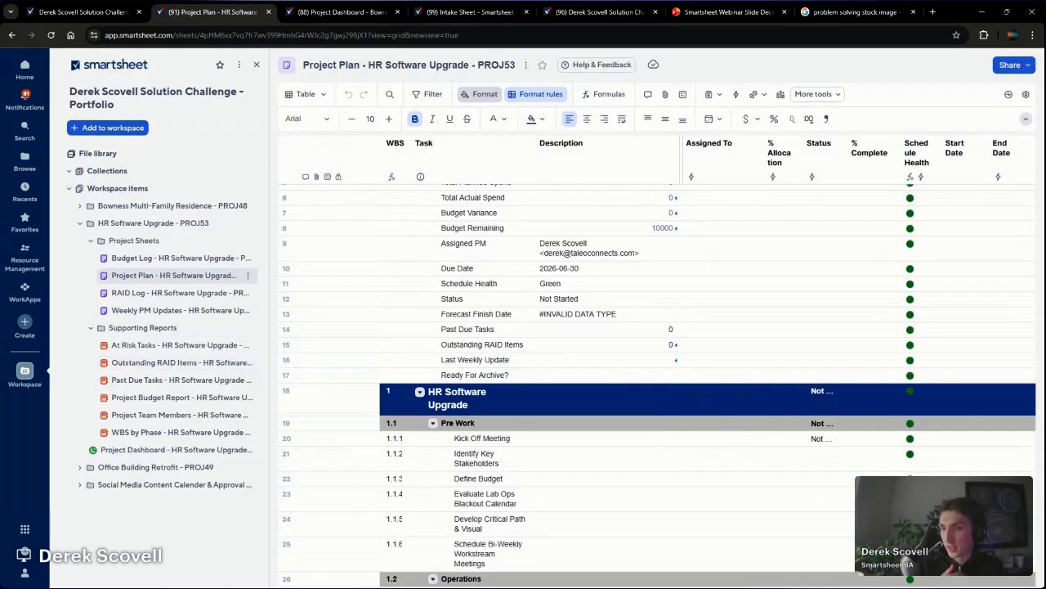
- Open the Bowness Multi-Family Residence project dashboard, examine its health, weekly update, past due tasks and RAID items, and collapse the project folders
{"action": "left_click", "coordinate": [134, 241]}
{"action": "left_click", "coordinate": [163, 205]}
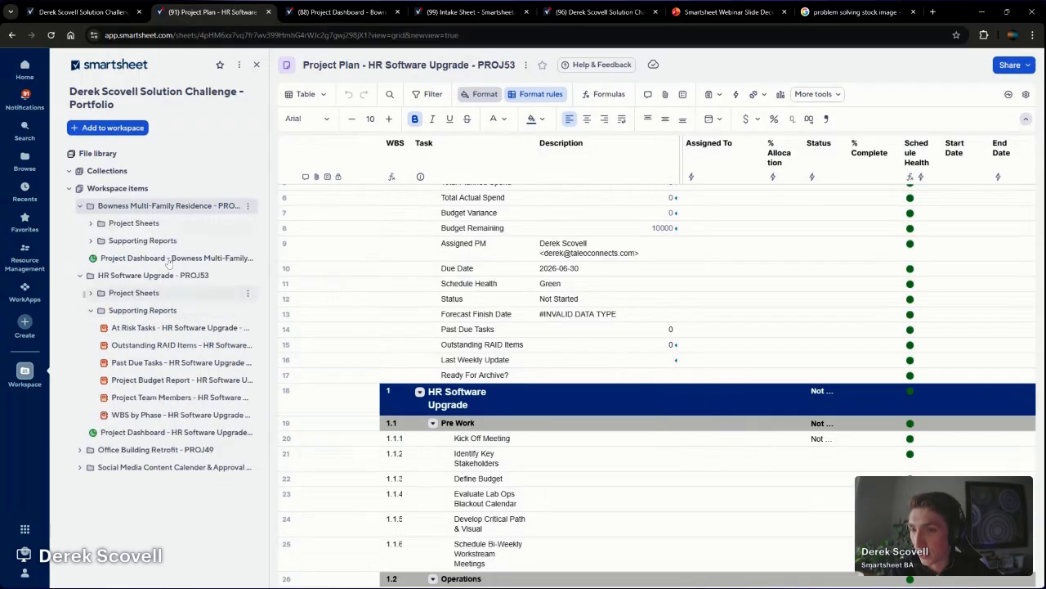
{"action": "left_click", "coordinate": [139, 223]}
{"action": "left_click", "coordinate": [164, 327]}
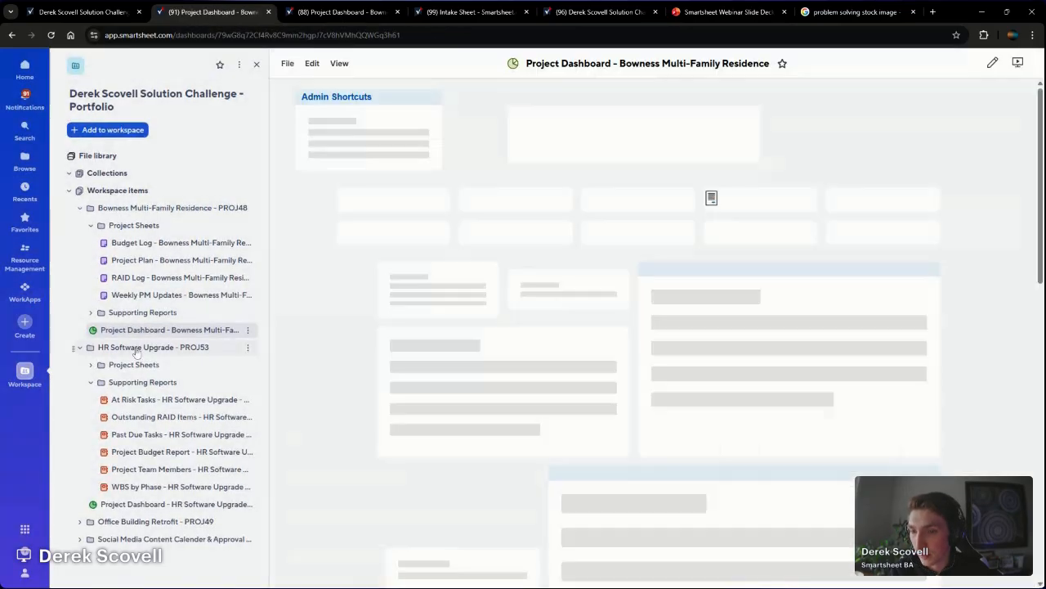
{"action": "left_click", "coordinate": [153, 347]}
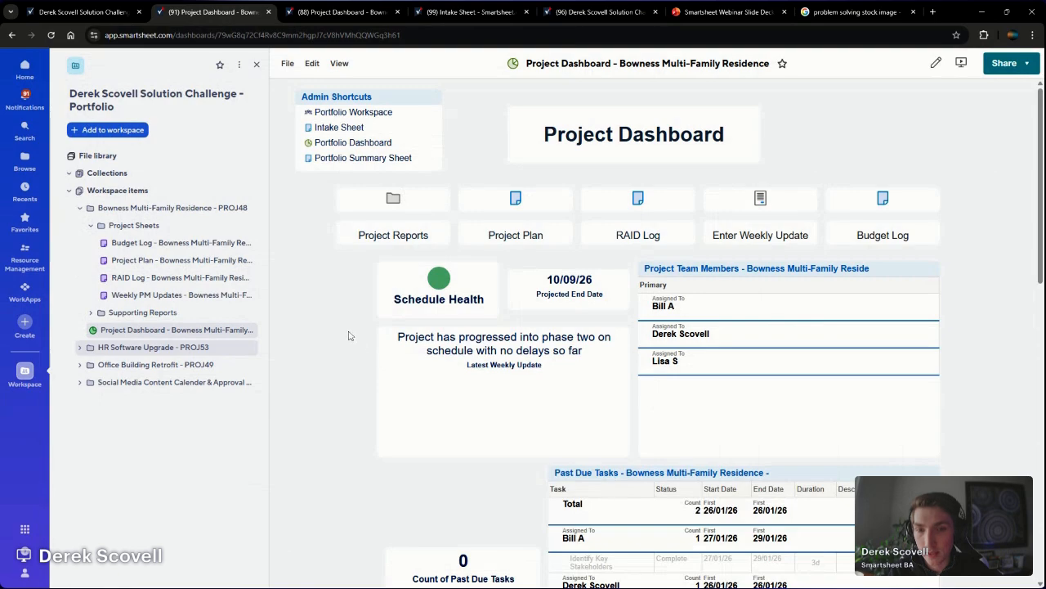
{"action": "scroll", "coordinate": [415, 299], "scroll_direction": "down", "scroll_amount": 1}
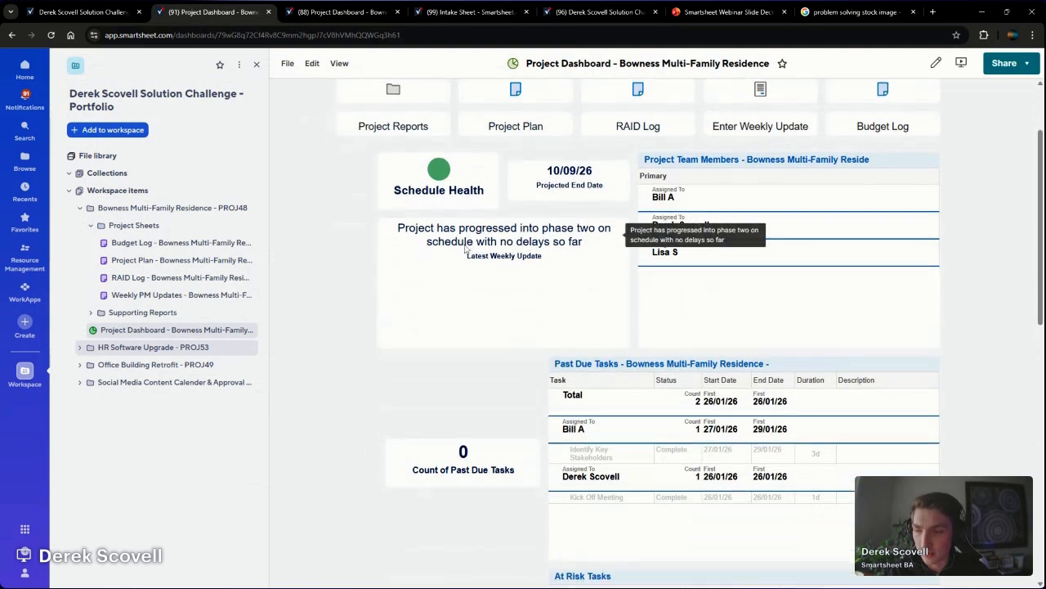
{"action": "scroll", "coordinate": [404, 279], "scroll_direction": "down", "scroll_amount": 4}
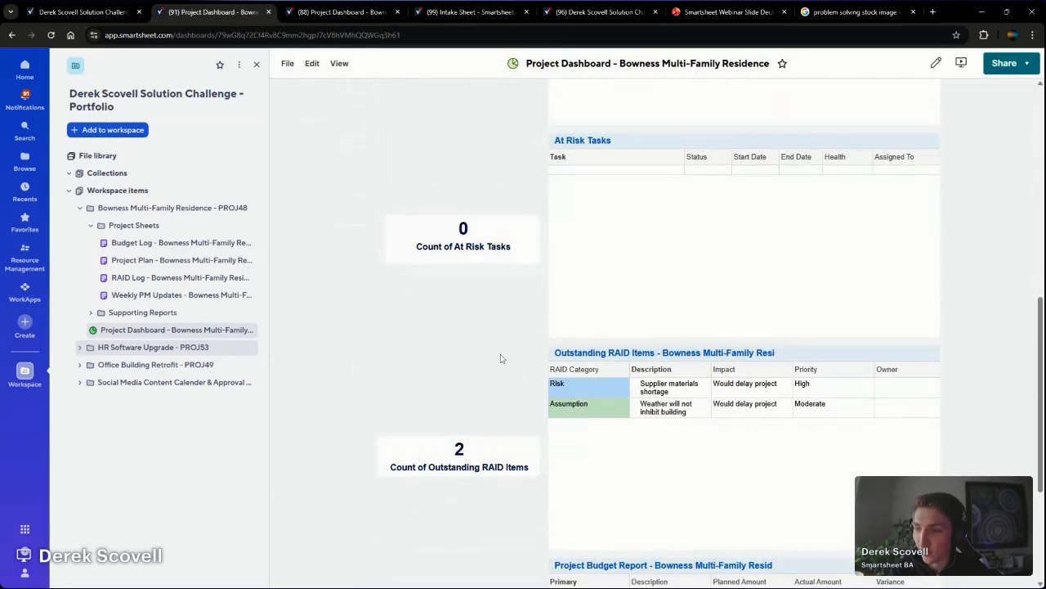
{"action": "scroll", "coordinate": [500, 363], "scroll_direction": "up", "scroll_amount": 4}
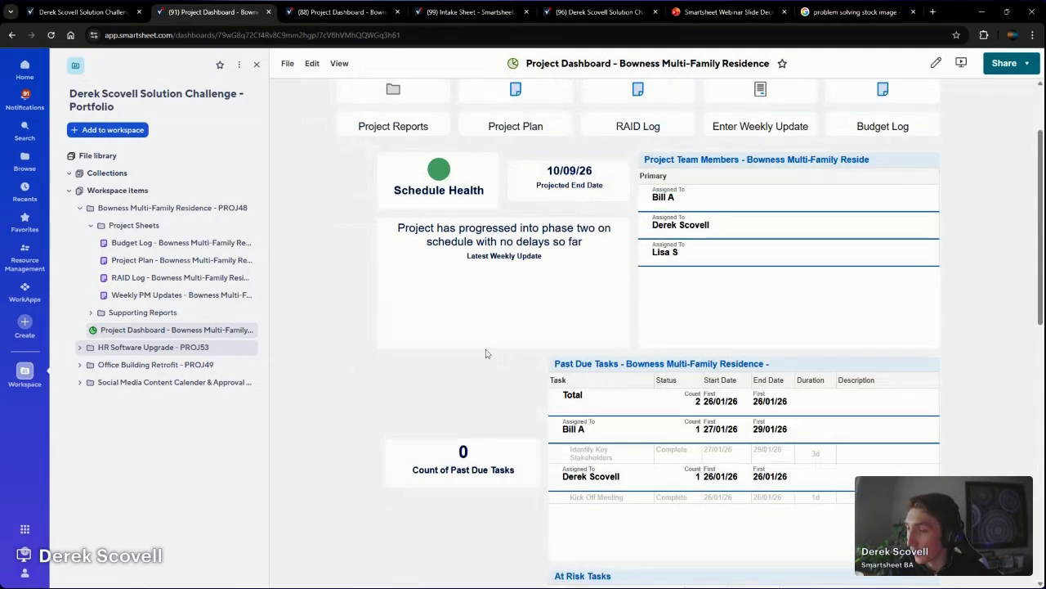
{"action": "scroll", "coordinate": [488, 352], "scroll_direction": "up", "scroll_amount": 1}
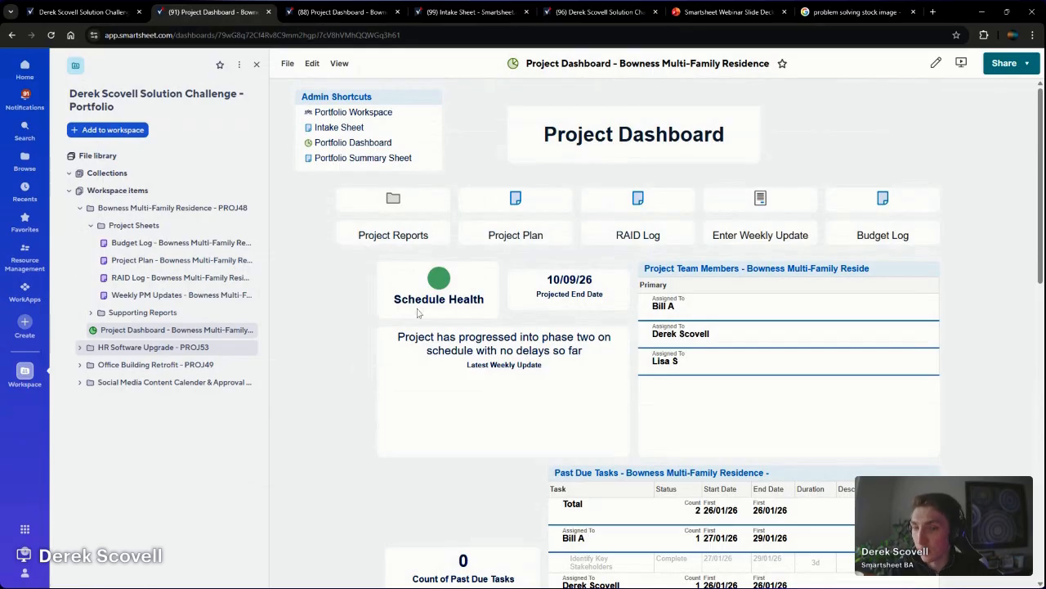
{"action": "left_click", "coordinate": [190, 210]}
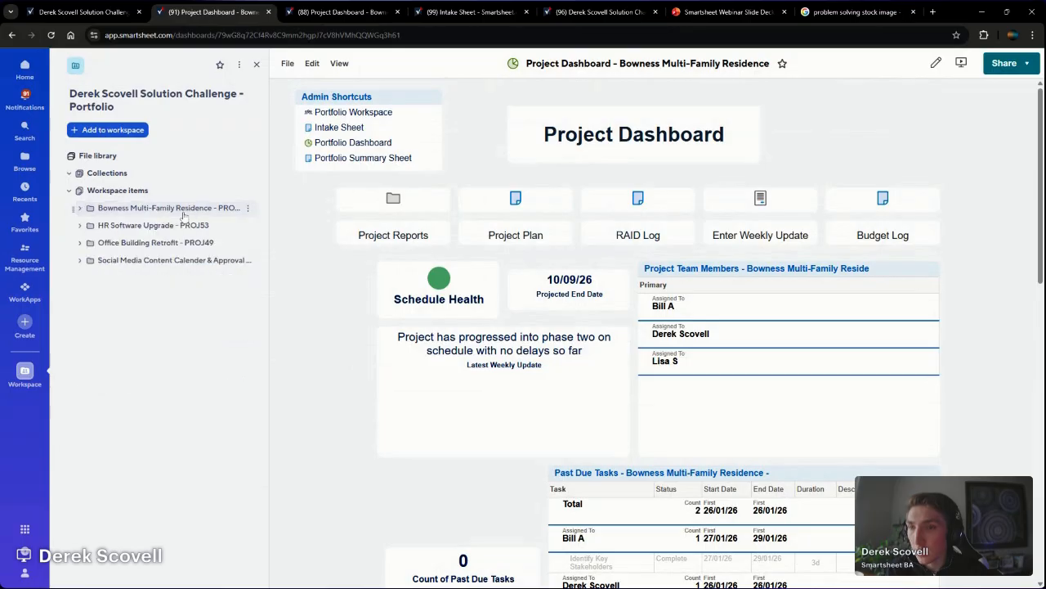
- Switch to the Admin workspace, collapse the config folder, and open the Portfolio Dashboard from the Portfolio Reporting folder
{"action": "left_click", "coordinate": [460, 10]}
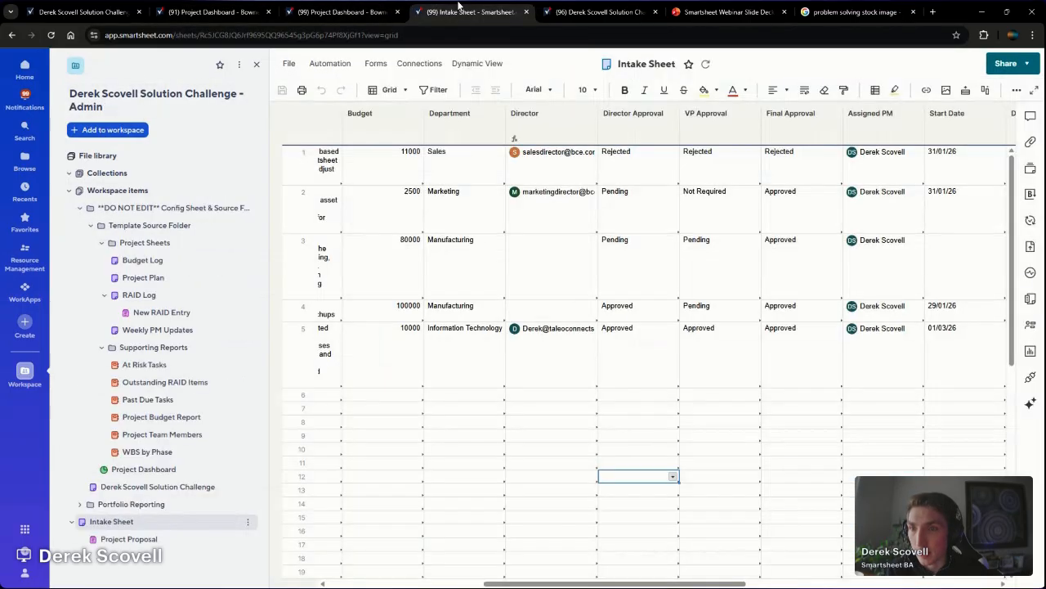
{"action": "left_click", "coordinate": [161, 209]}
{"action": "left_click", "coordinate": [155, 225]}
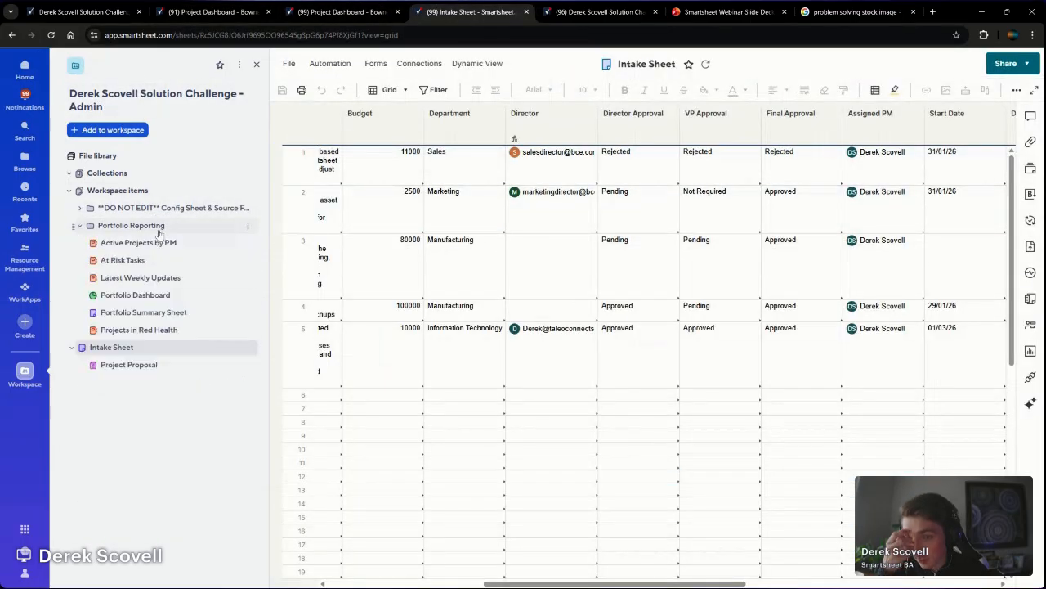
{"action": "left_click", "coordinate": [161, 296]}
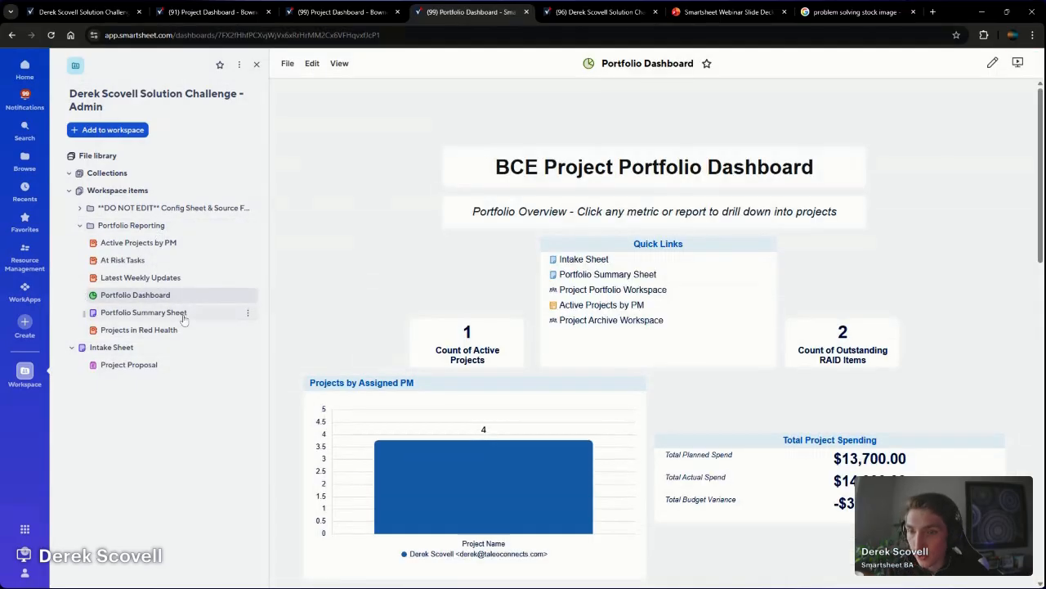
- Open the Portfolio Summary Sheet and examine each project's columns from Project Name through Ready For Archive
{"action": "left_click", "coordinate": [183, 317]}
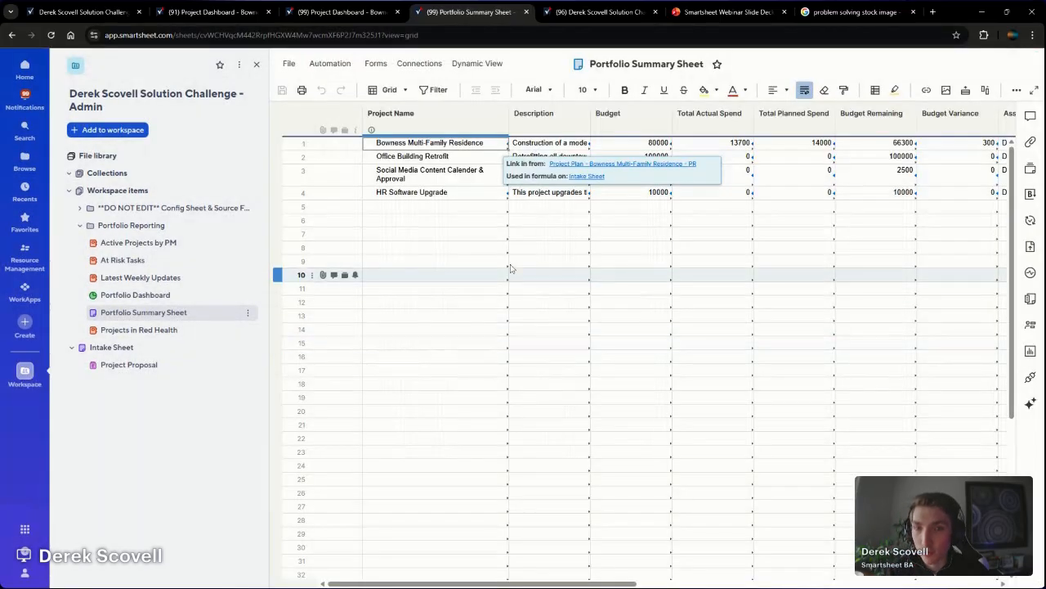
{"action": "left_click", "coordinate": [524, 264]}
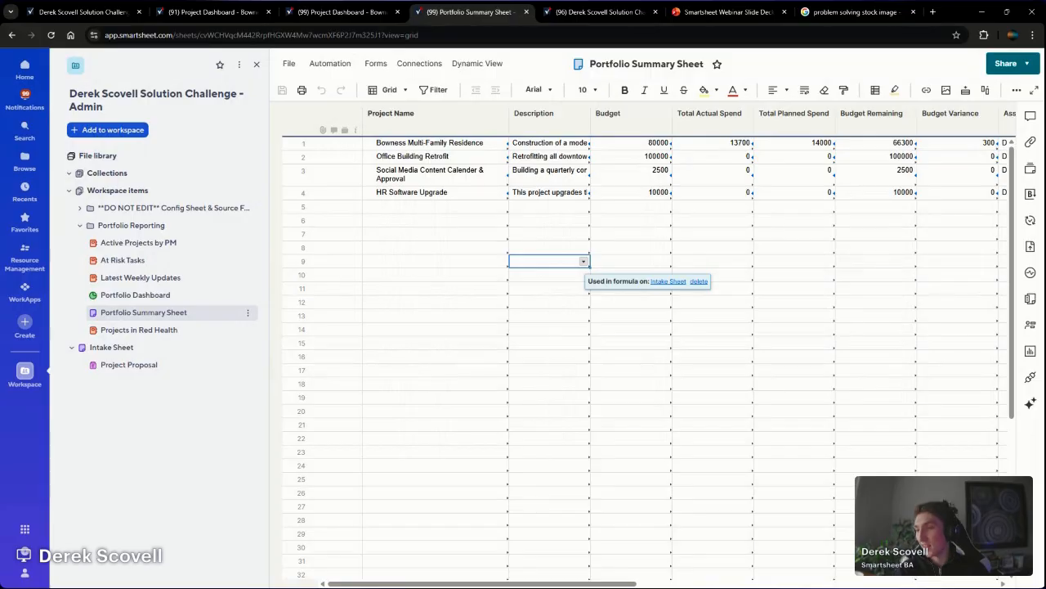
{"action": "left_click", "coordinate": [744, 234]}
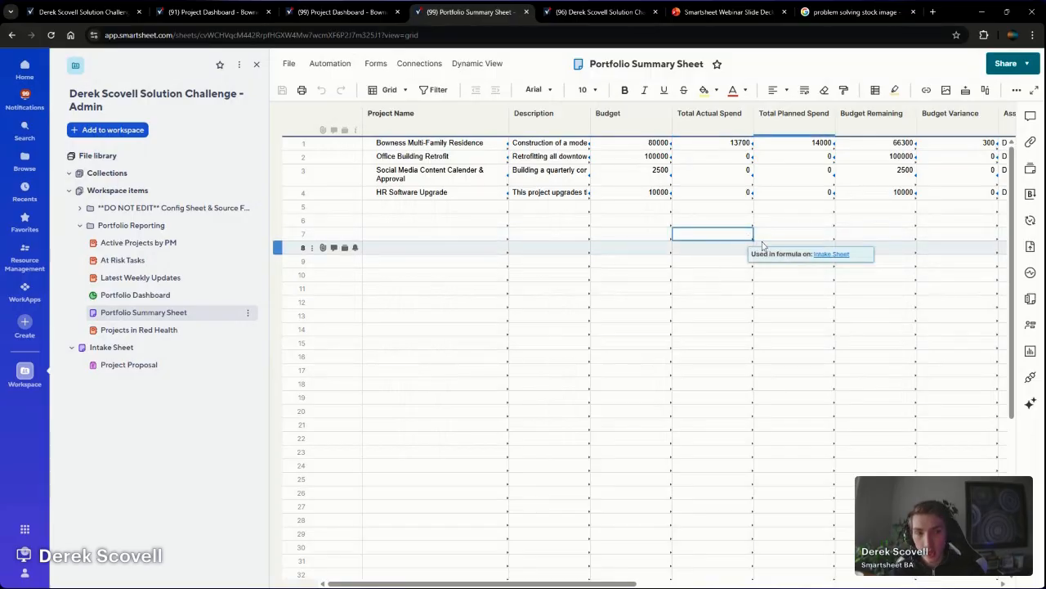
{"action": "key", "text": "Right"}
{"action": "key", "text": "Right"}
{"action": "key", "text": "Right"}
{"action": "key", "text": "Right"}
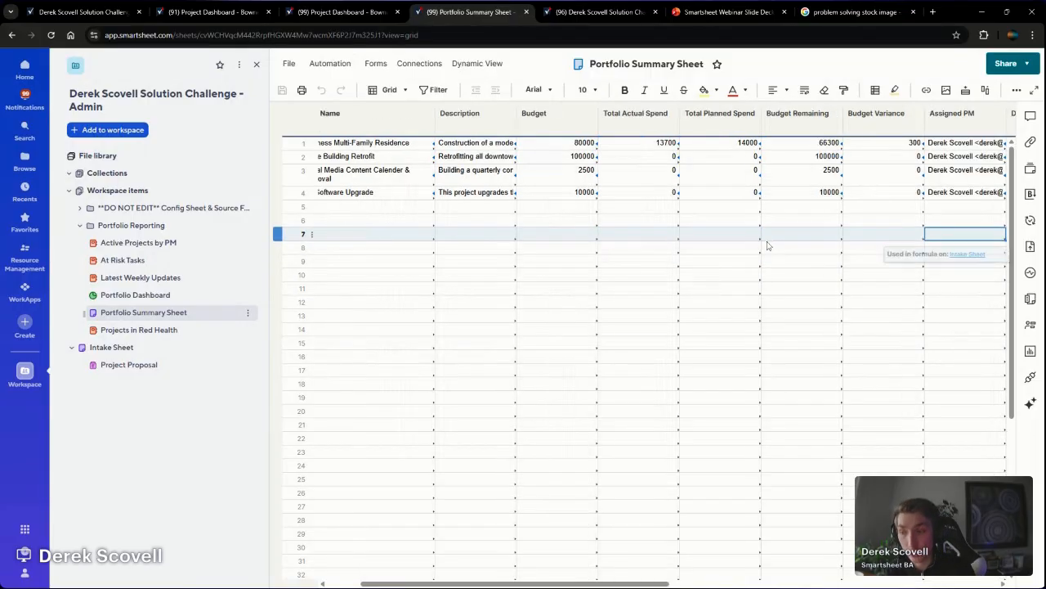
{"action": "key", "text": "Right"}
{"action": "key", "text": "Right"}
{"action": "key", "text": "Right"}
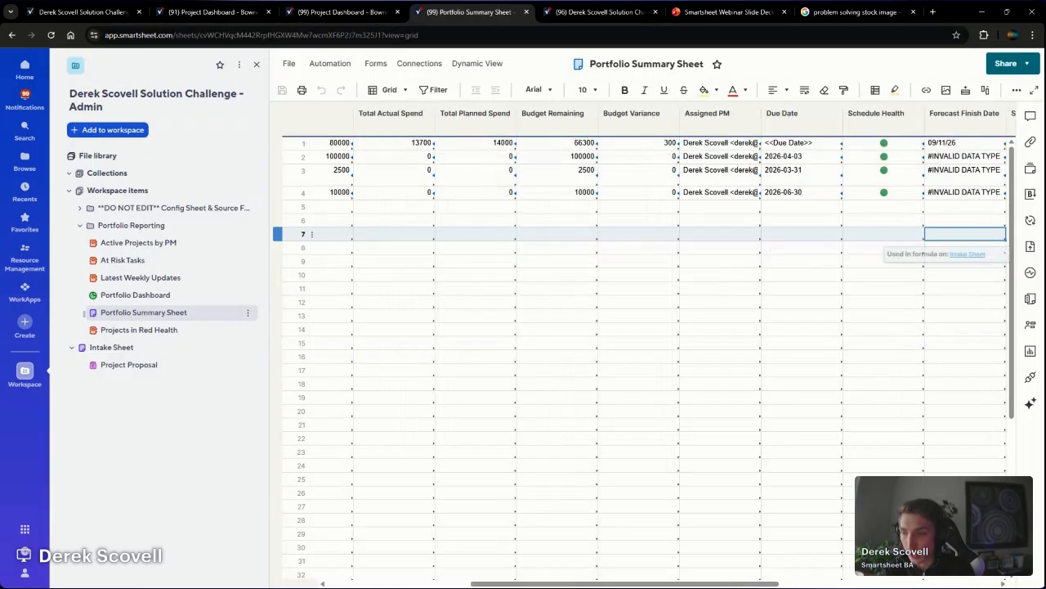
{"action": "key", "text": "Right"}
{"action": "key", "text": "Right"}
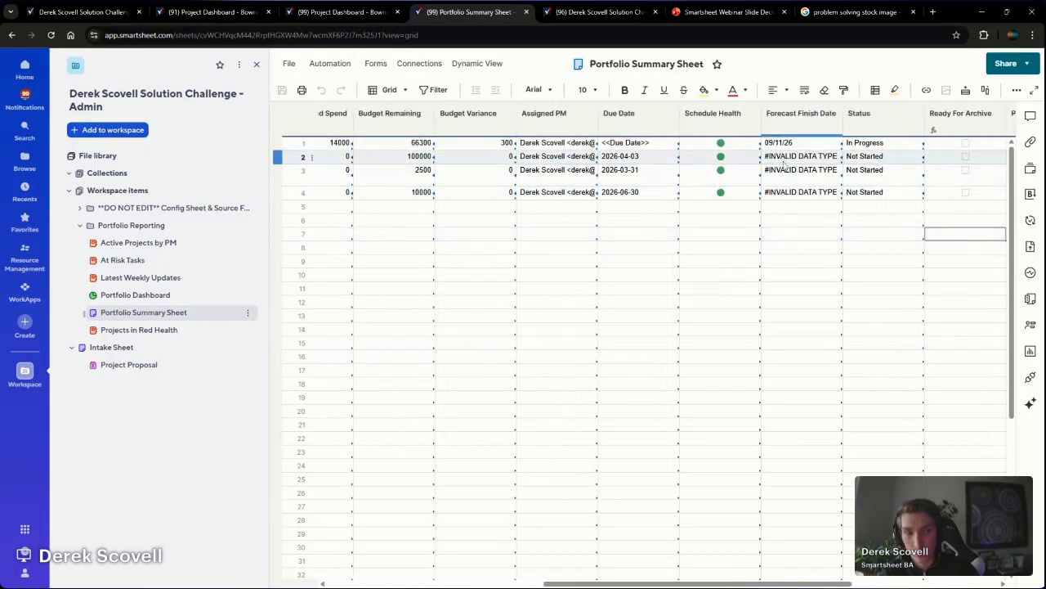
{"action": "key", "text": "Left"}
{"action": "key", "text": "Left"}
{"action": "key", "text": "Left"}
{"action": "key", "text": "Left"}
{"action": "key", "text": "Left"}
{"action": "key", "text": "Left"}
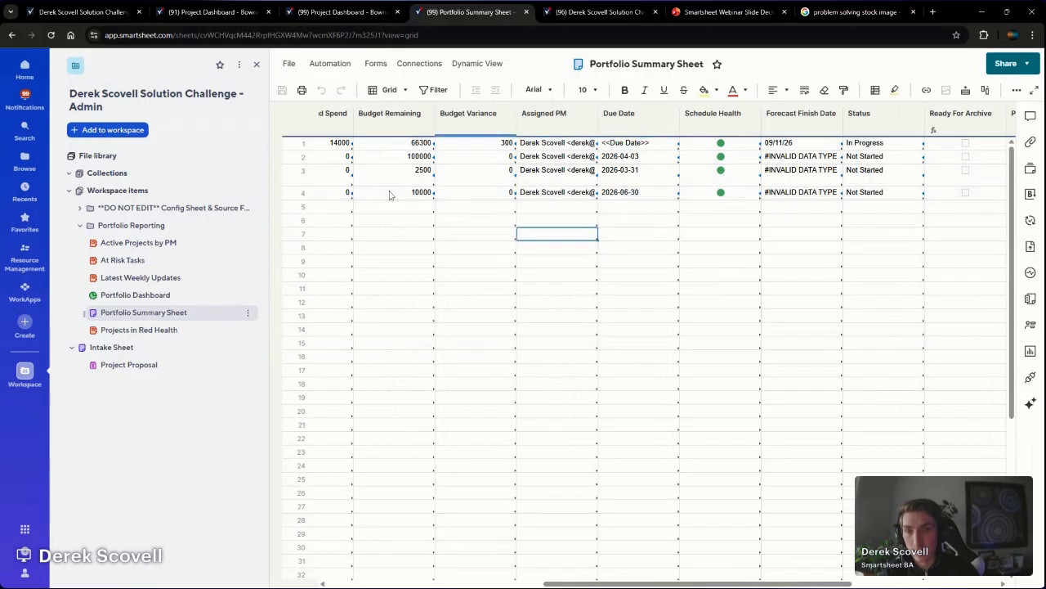
{"action": "key", "text": "Left"}
{"action": "key", "text": "Left"}
{"action": "key", "text": "Left"}
{"action": "key", "text": "Left"}
{"action": "key", "text": "Left"}
{"action": "key", "text": "Left"}
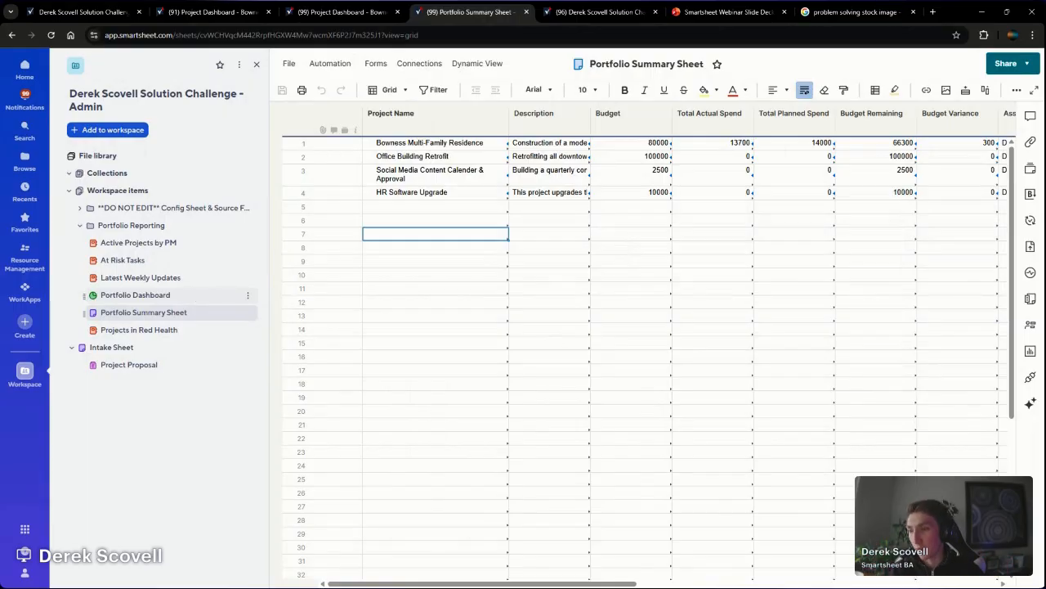
- Open the Portfolio Dashboard and examine its metrics, active projects, weekly updates, risk reports, and completion chart
{"action": "left_click", "coordinate": [187, 295]}
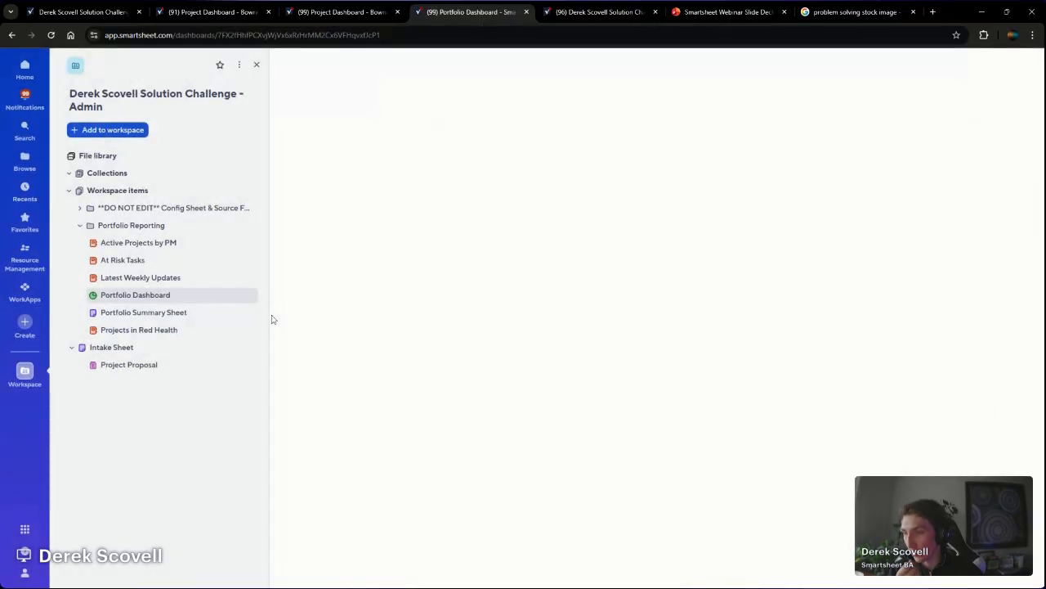
{"action": "scroll", "coordinate": [296, 272], "scroll_direction": "down", "scroll_amount": 1}
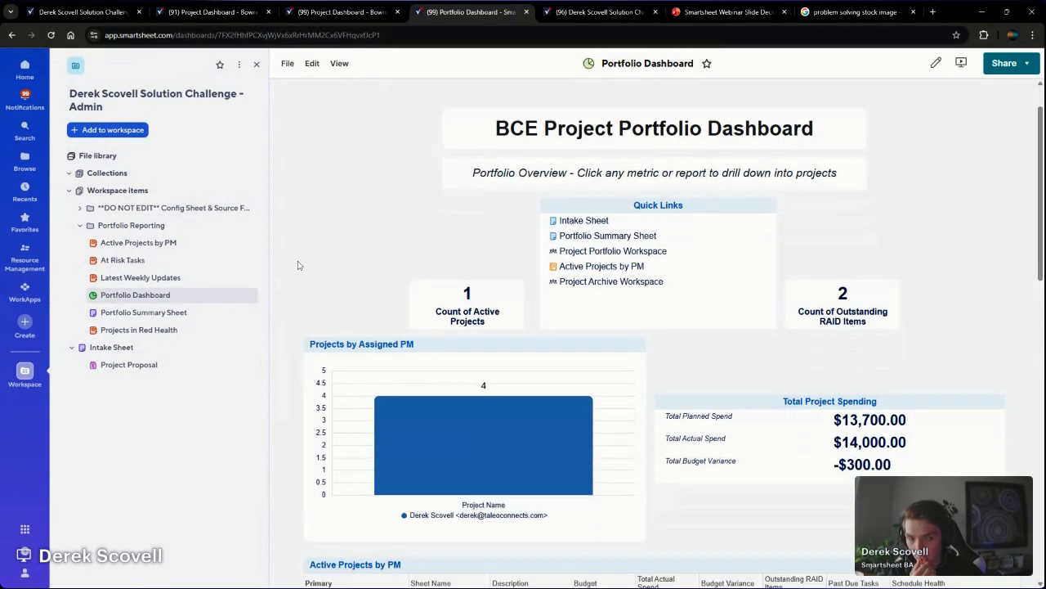
{"action": "scroll", "coordinate": [998, 295], "scroll_direction": "down", "scroll_amount": 2}
{"action": "left_click_drag", "start_coordinate": [1039, 282], "coordinate": [1040, 354]}
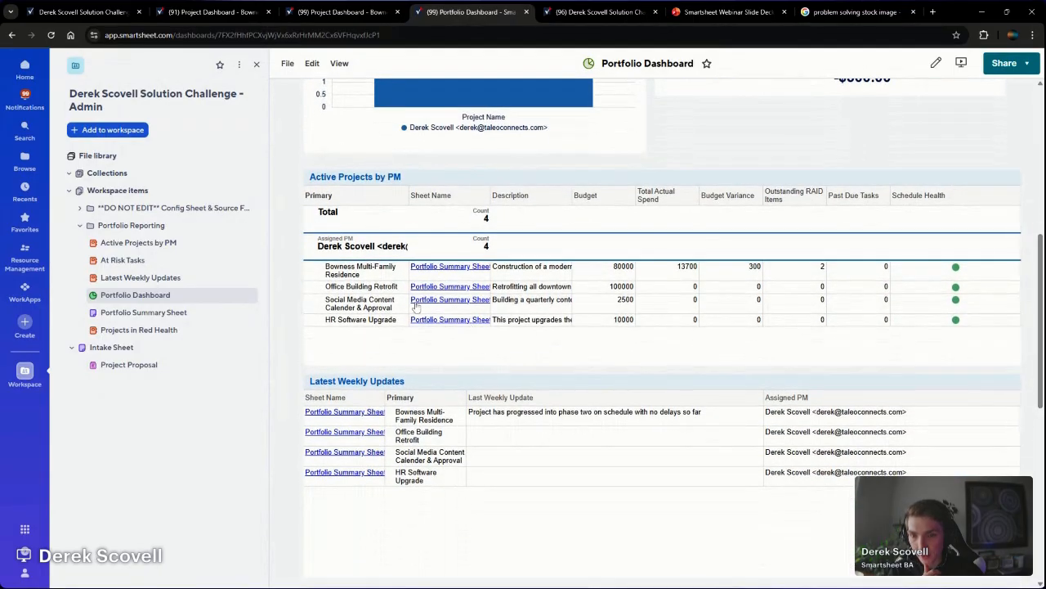
{"action": "scroll", "coordinate": [589, 346], "scroll_direction": "down", "scroll_amount": 4}
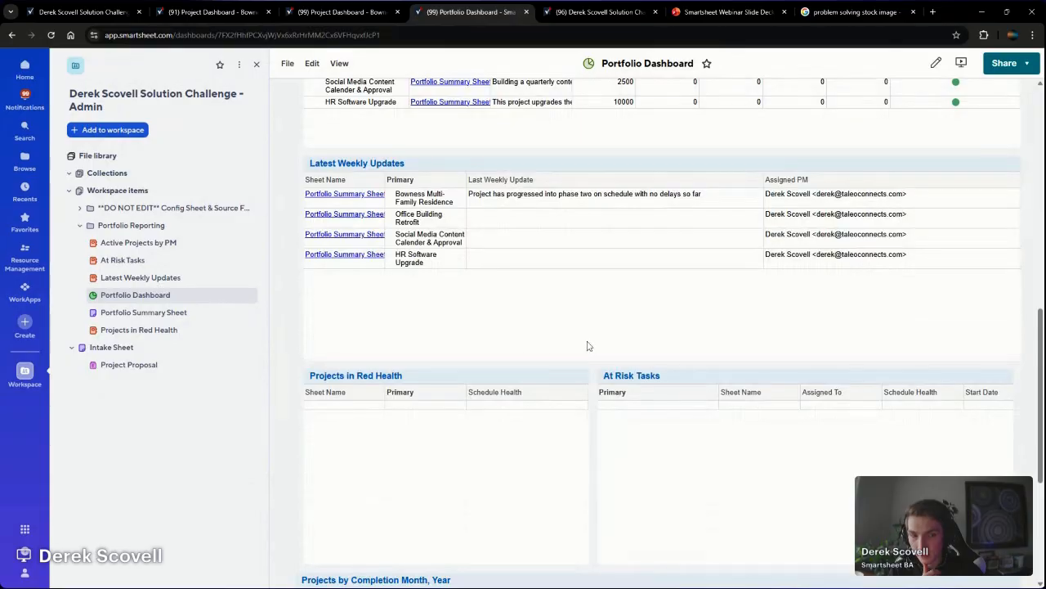
{"action": "scroll", "coordinate": [595, 350], "scroll_direction": "down", "scroll_amount": 2}
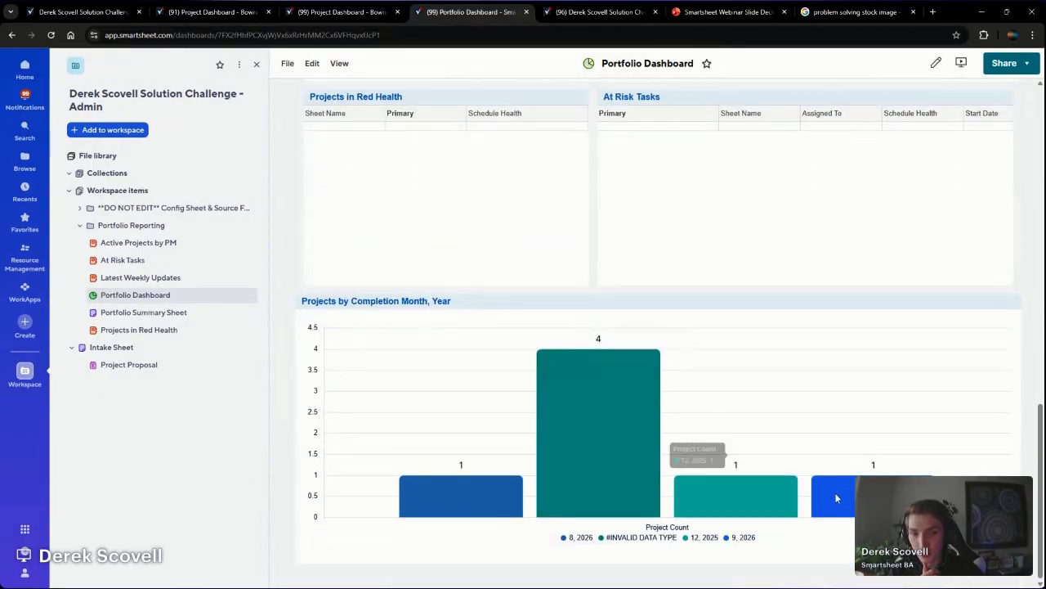
{"action": "scroll", "coordinate": [800, 440], "scroll_direction": "up", "scroll_amount": 9}
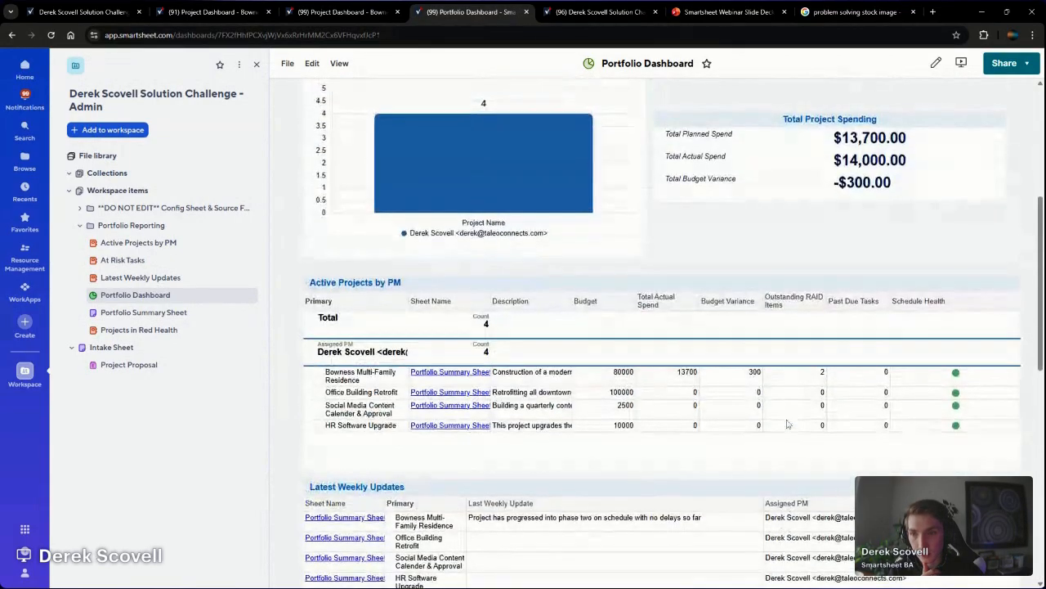
{"action": "scroll", "coordinate": [783, 423], "scroll_direction": "up", "scroll_amount": 3}
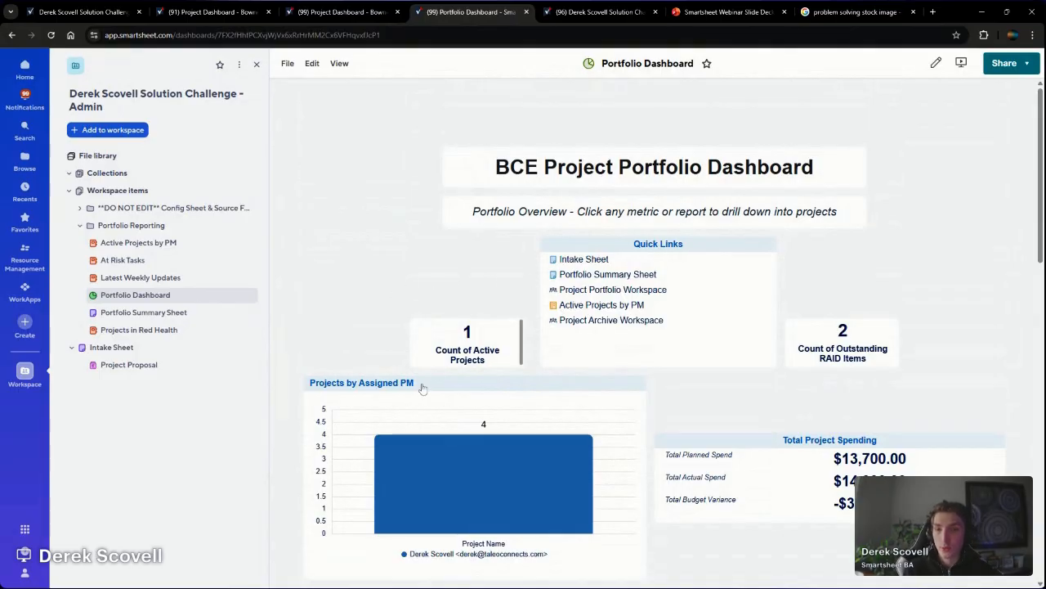
{"action": "scroll", "coordinate": [486, 390], "scroll_direction": "down", "scroll_amount": 1}
- Drill down from the Projects by Assigned PM chart into the Portfolio Summary Sheet and examine its project rows
{"action": "left_click", "coordinate": [486, 390]}
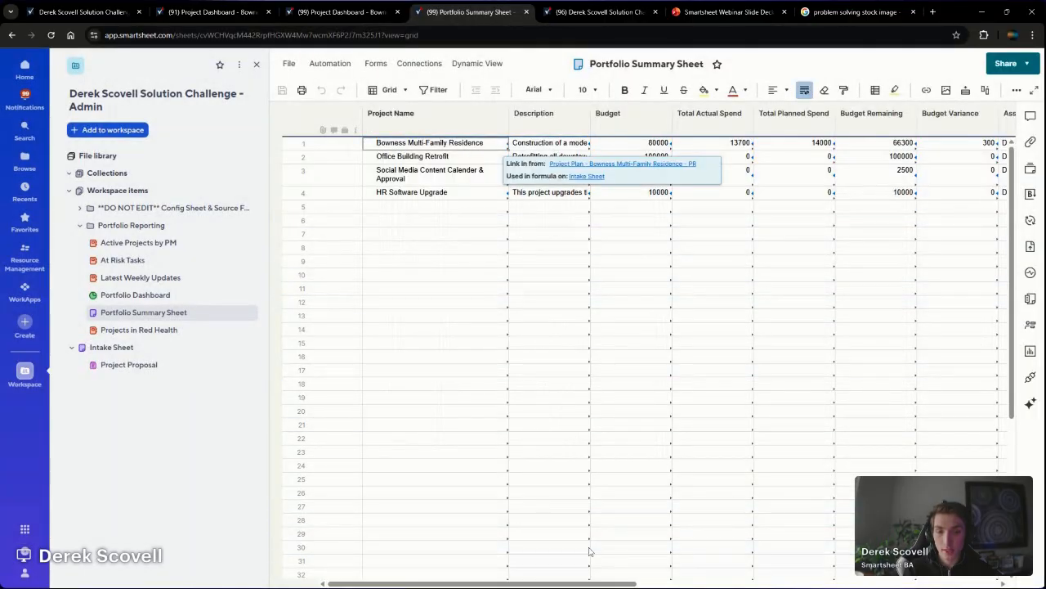
{"action": "mouse_move", "coordinate": [587, 582]}
{"action": "left_mouse_down"}
{"action": "mouse_move", "coordinate": [953, 582]}
{"action": "mouse_move", "coordinate": [586, 582]}
{"action": "left_mouse_up"}
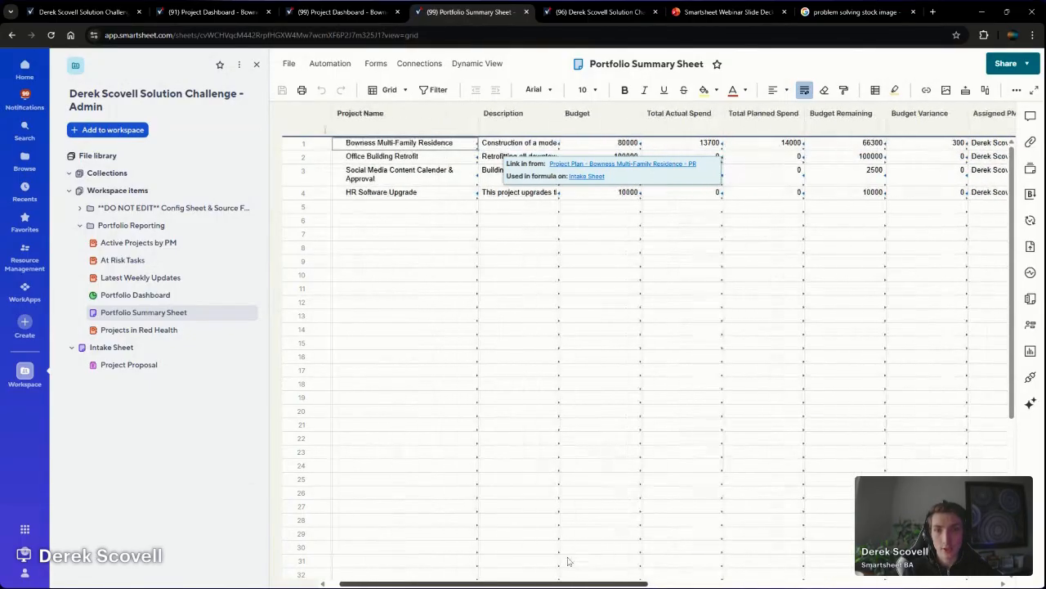
{"action": "left_click", "coordinate": [589, 452]}
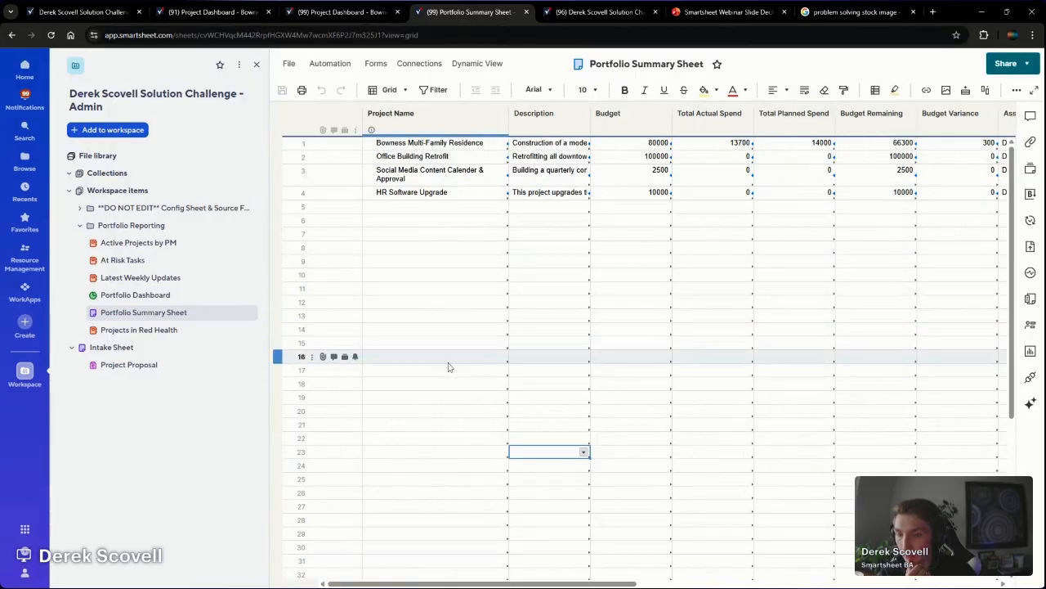
- Open the Intake Sheet and mark the HR Software Upgrade row as Ready For Archive
{"action": "left_click", "coordinate": [168, 349]}
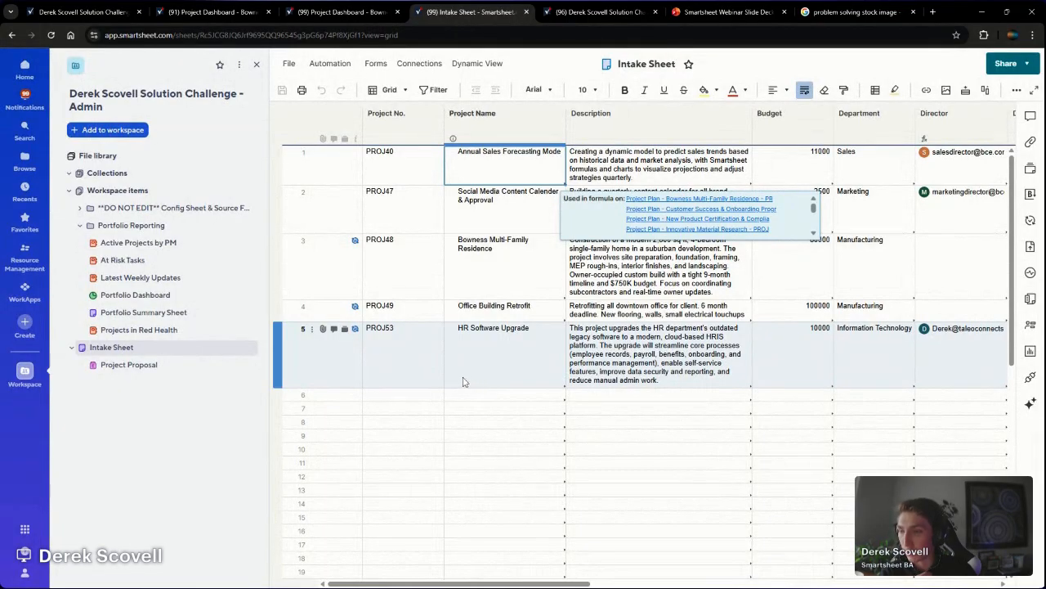
{"action": "left_click", "coordinate": [523, 438]}
{"action": "key", "text": "Tab"}
{"action": "key", "text": "Tab"}
{"action": "key", "text": "Tab"}
{"action": "key", "text": "Tab"}
{"action": "key", "text": "Tab"}
{"action": "key", "text": "Tab"}
{"action": "key", "text": "Tab"}
{"action": "key", "text": "Tab"}
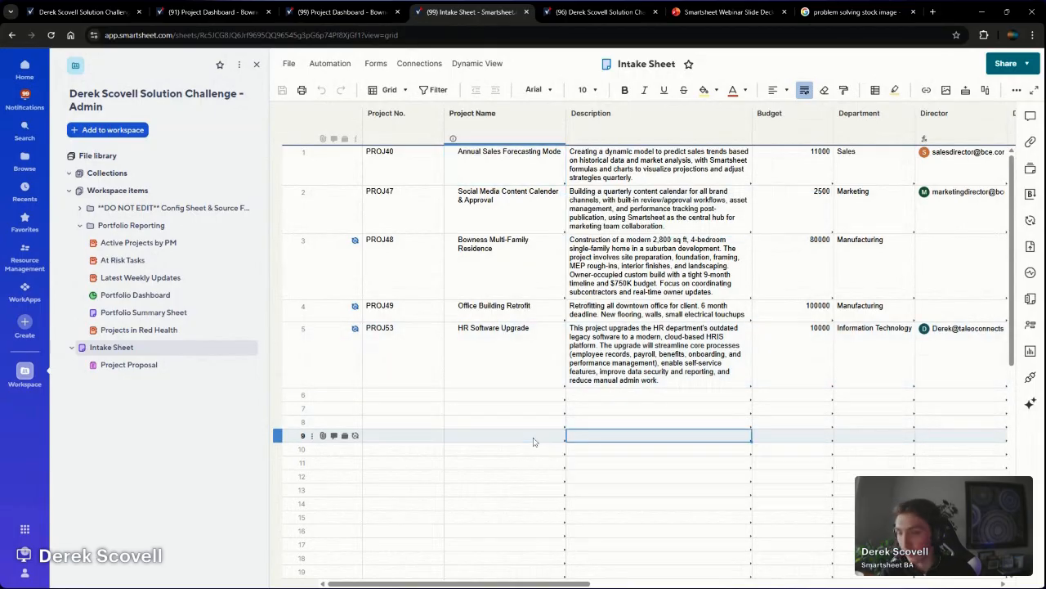
{"action": "key", "text": "Tab"}
{"action": "key", "text": "Tab"}
{"action": "key", "text": "Tab"}
{"action": "key", "text": "Tab"}
{"action": "key", "text": "Tab"}
{"action": "key", "text": "Tab"}
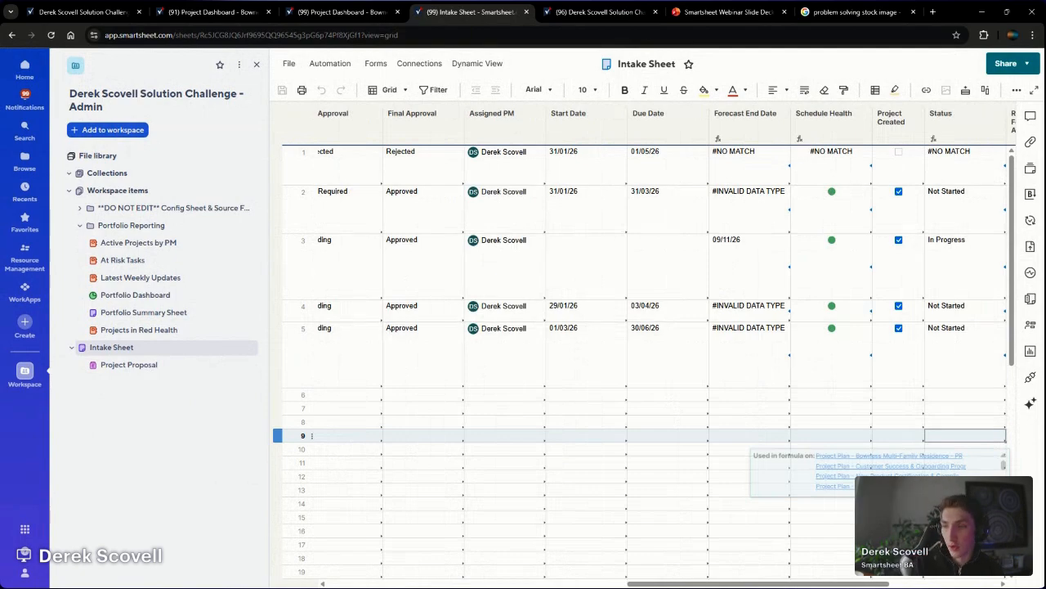
{"action": "key", "text": "Tab"}
{"action": "key", "text": "Tab"}
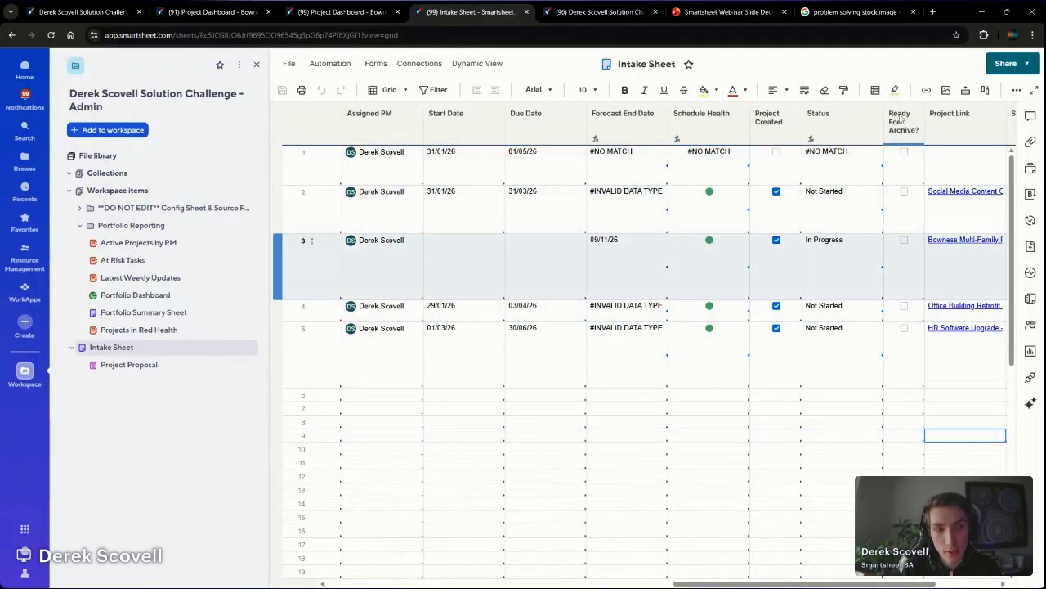
{"action": "left_click", "coordinate": [904, 328]}
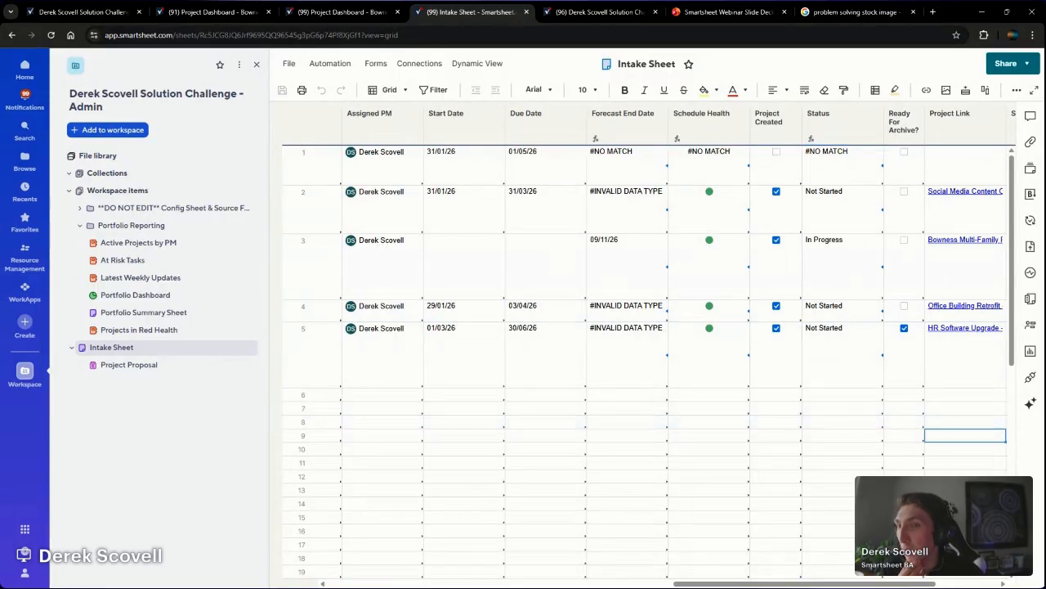
- Switch to Control Center, dismiss the project creation notice, and close the HR Software Upgrade project summary
{"action": "left_click", "coordinate": [101, 10]}
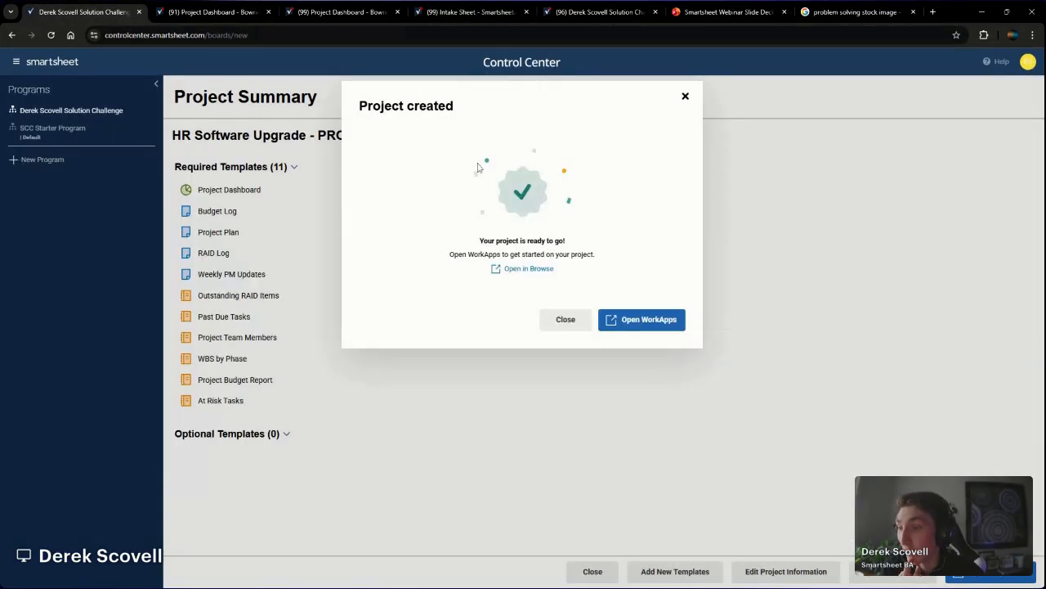
{"action": "left_click", "coordinate": [685, 96]}
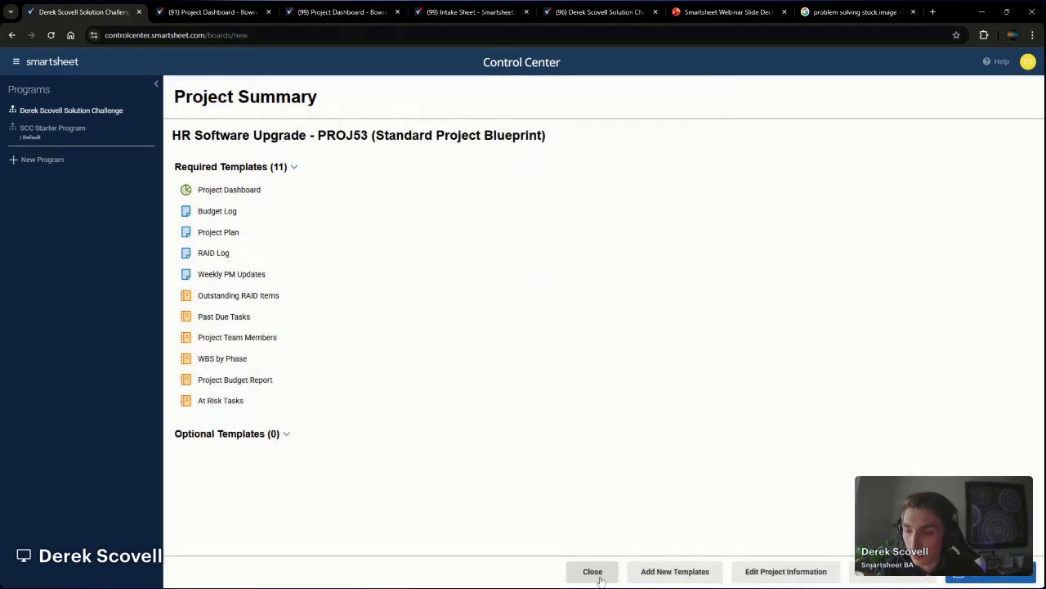
{"action": "left_click", "coordinate": [598, 579]}
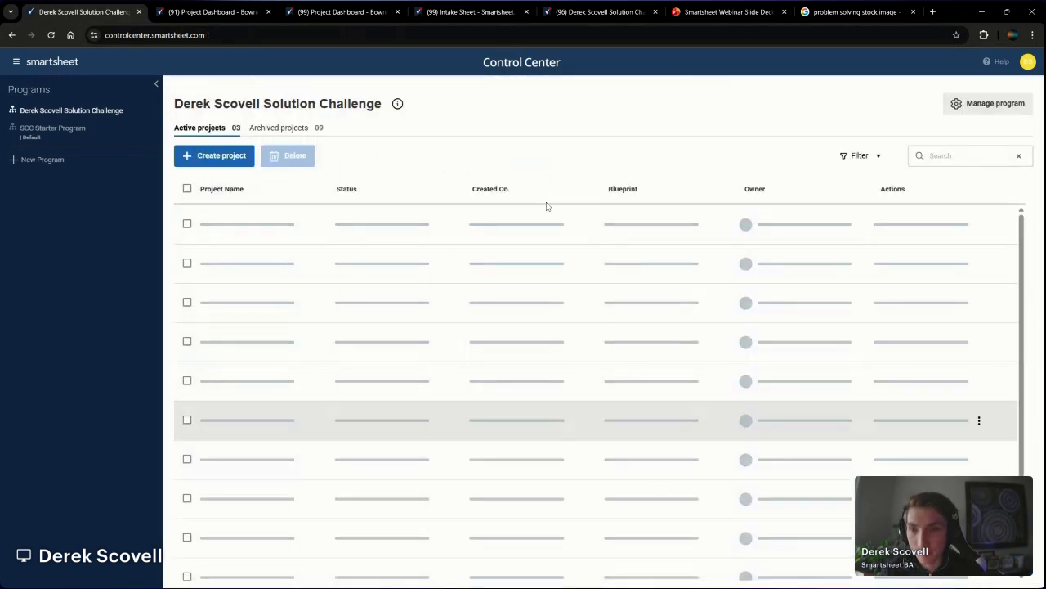
- Open the program's Project Archiving Workflow and examine its project filters and archive actions
{"action": "left_click", "coordinate": [961, 109]}
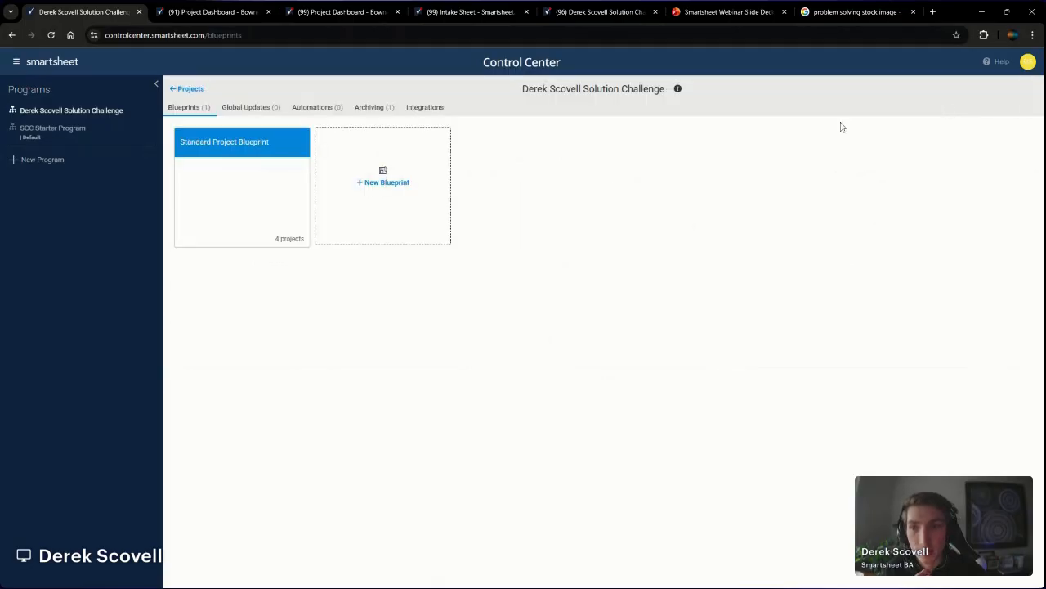
{"action": "left_click", "coordinate": [383, 111]}
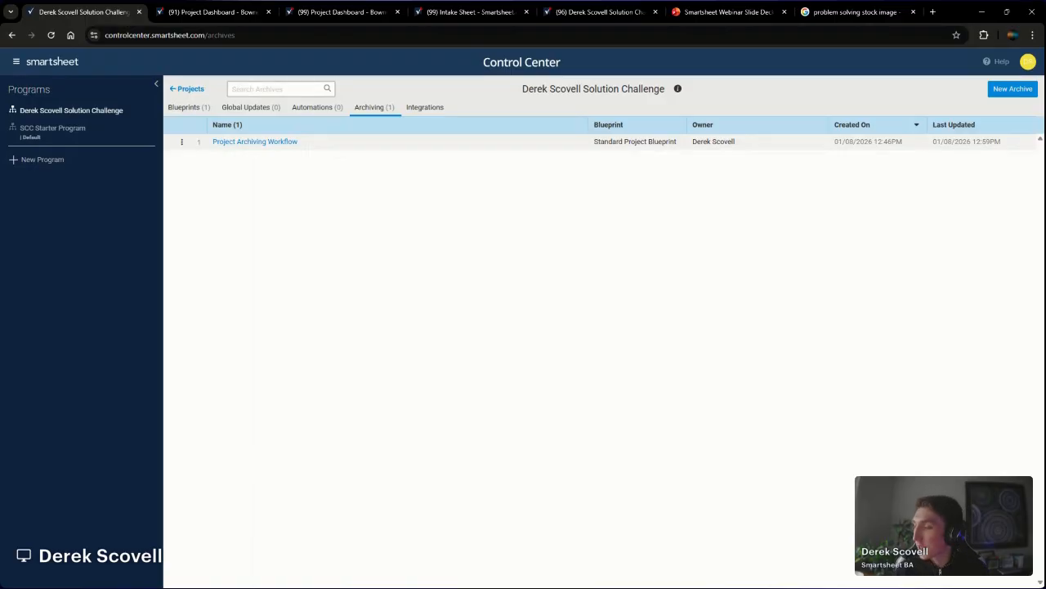
{"action": "left_click", "coordinate": [262, 143]}
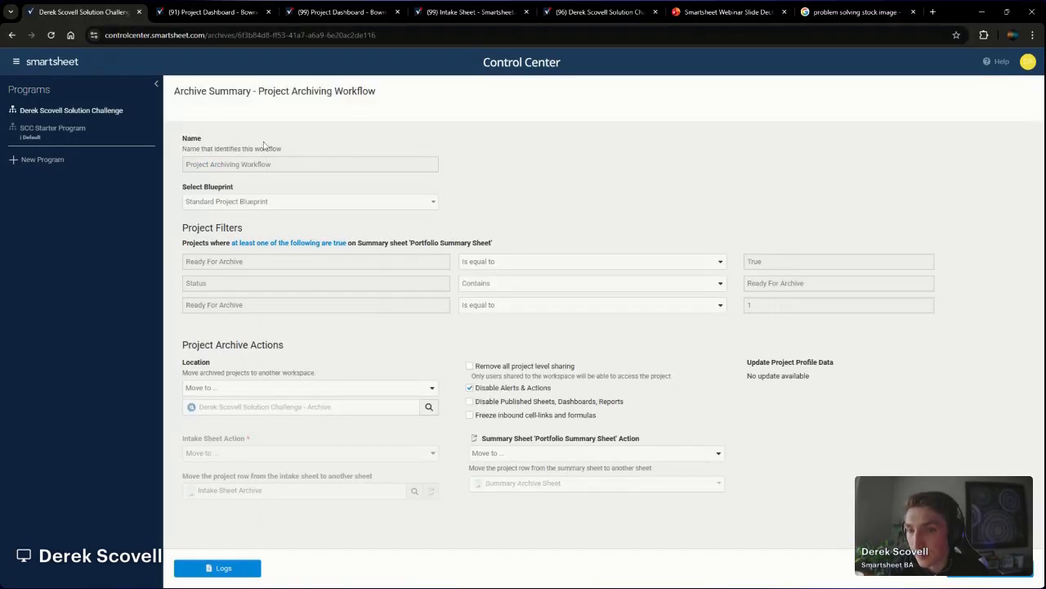
{"action": "left_click_drag", "start_coordinate": [180, 233], "coordinate": [259, 236]}
{"action": "left_click", "coordinate": [288, 233]}
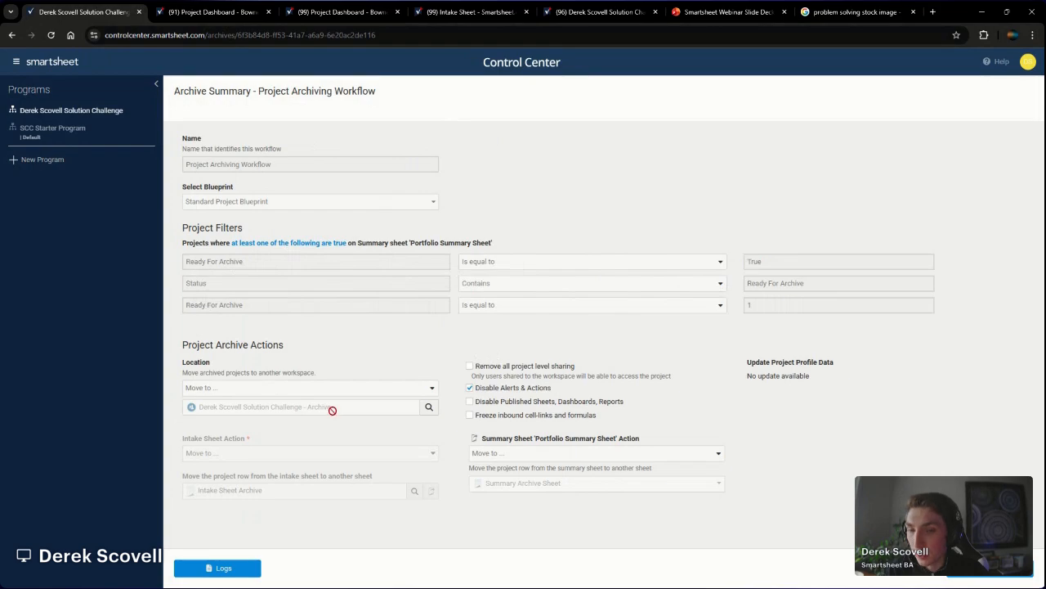
{"action": "left_click_drag", "start_coordinate": [181, 372], "coordinate": [334, 376]}
{"action": "left_click", "coordinate": [335, 377]}
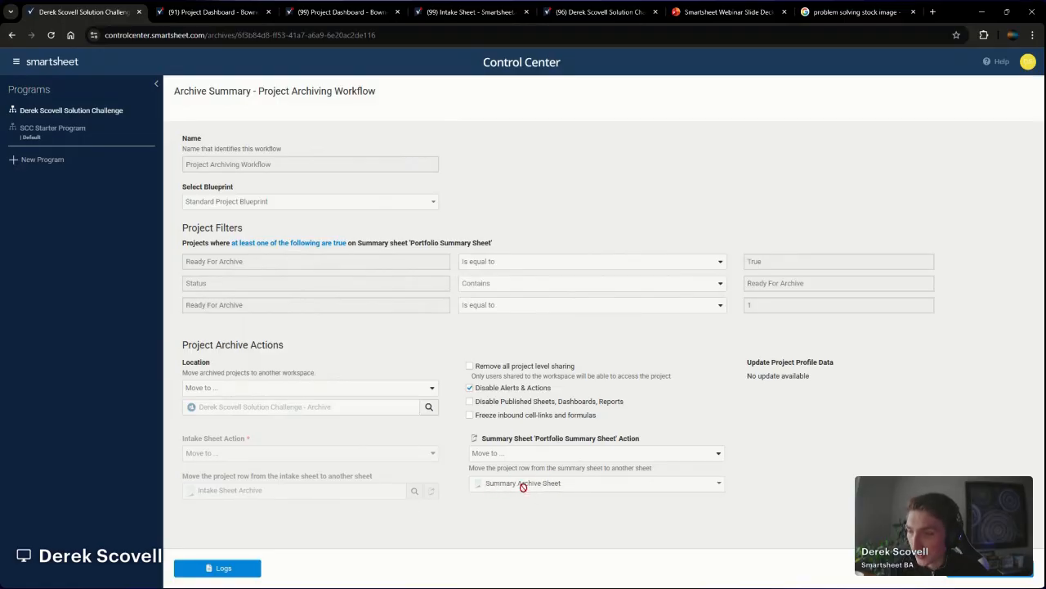
- Run the archiving workflow with the HR Software Upgrade project selected for archiving
{"action": "left_click", "coordinate": [985, 577]}
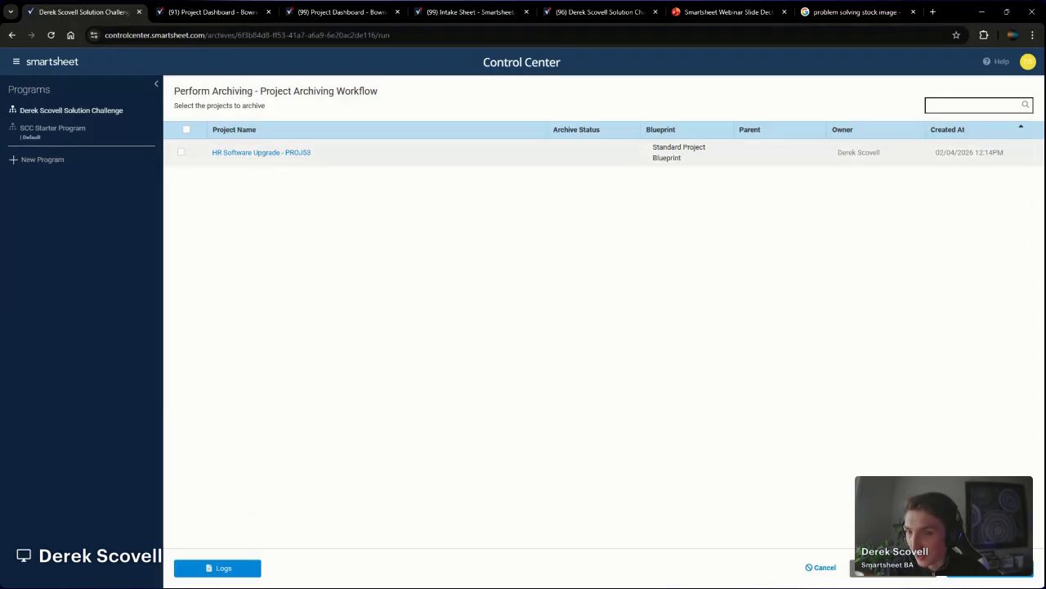
{"action": "left_click", "coordinate": [181, 154]}
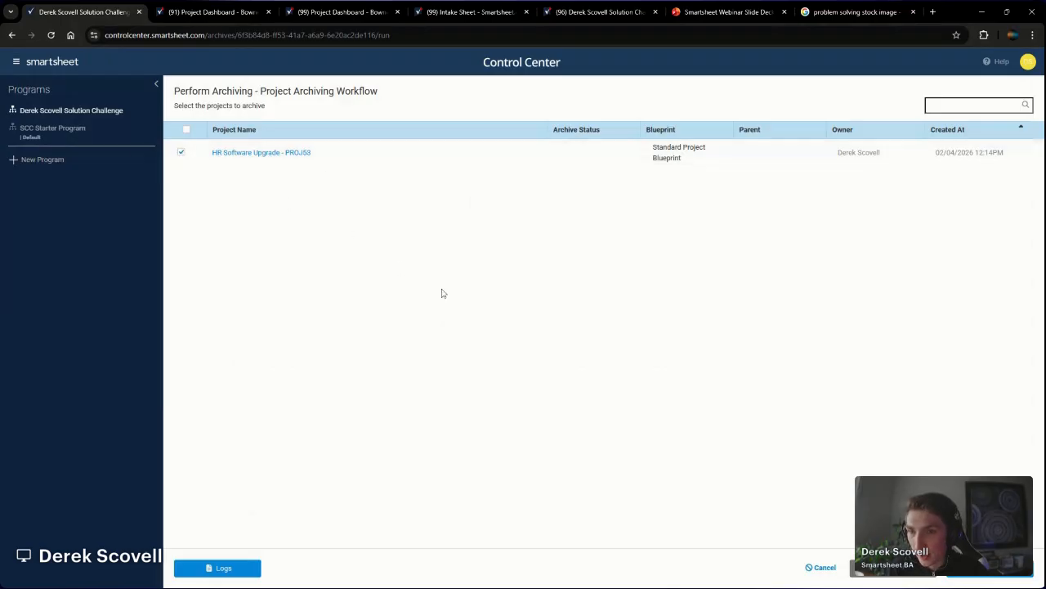
{"action": "left_click", "coordinate": [187, 130]}
{"action": "left_click", "coordinate": [187, 130]}
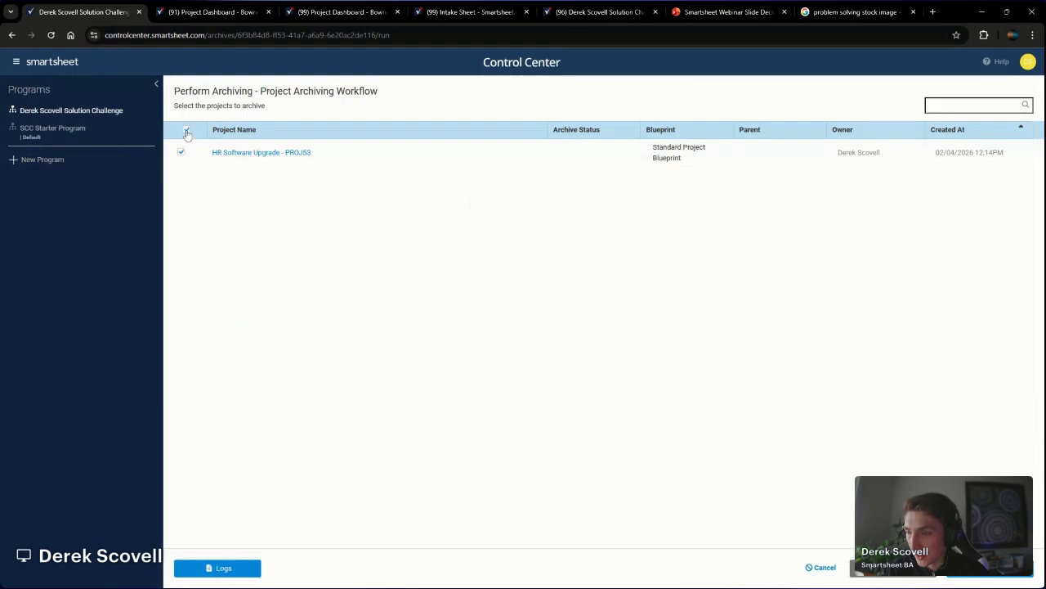
{"action": "left_click", "coordinate": [181, 153]}
{"action": "left_click", "coordinate": [1005, 569]}
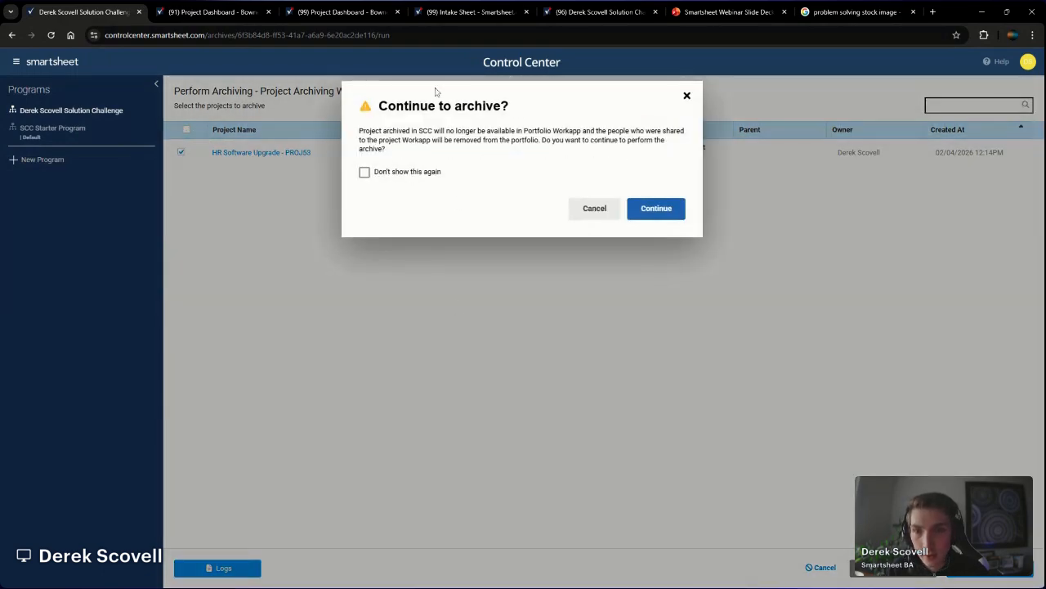